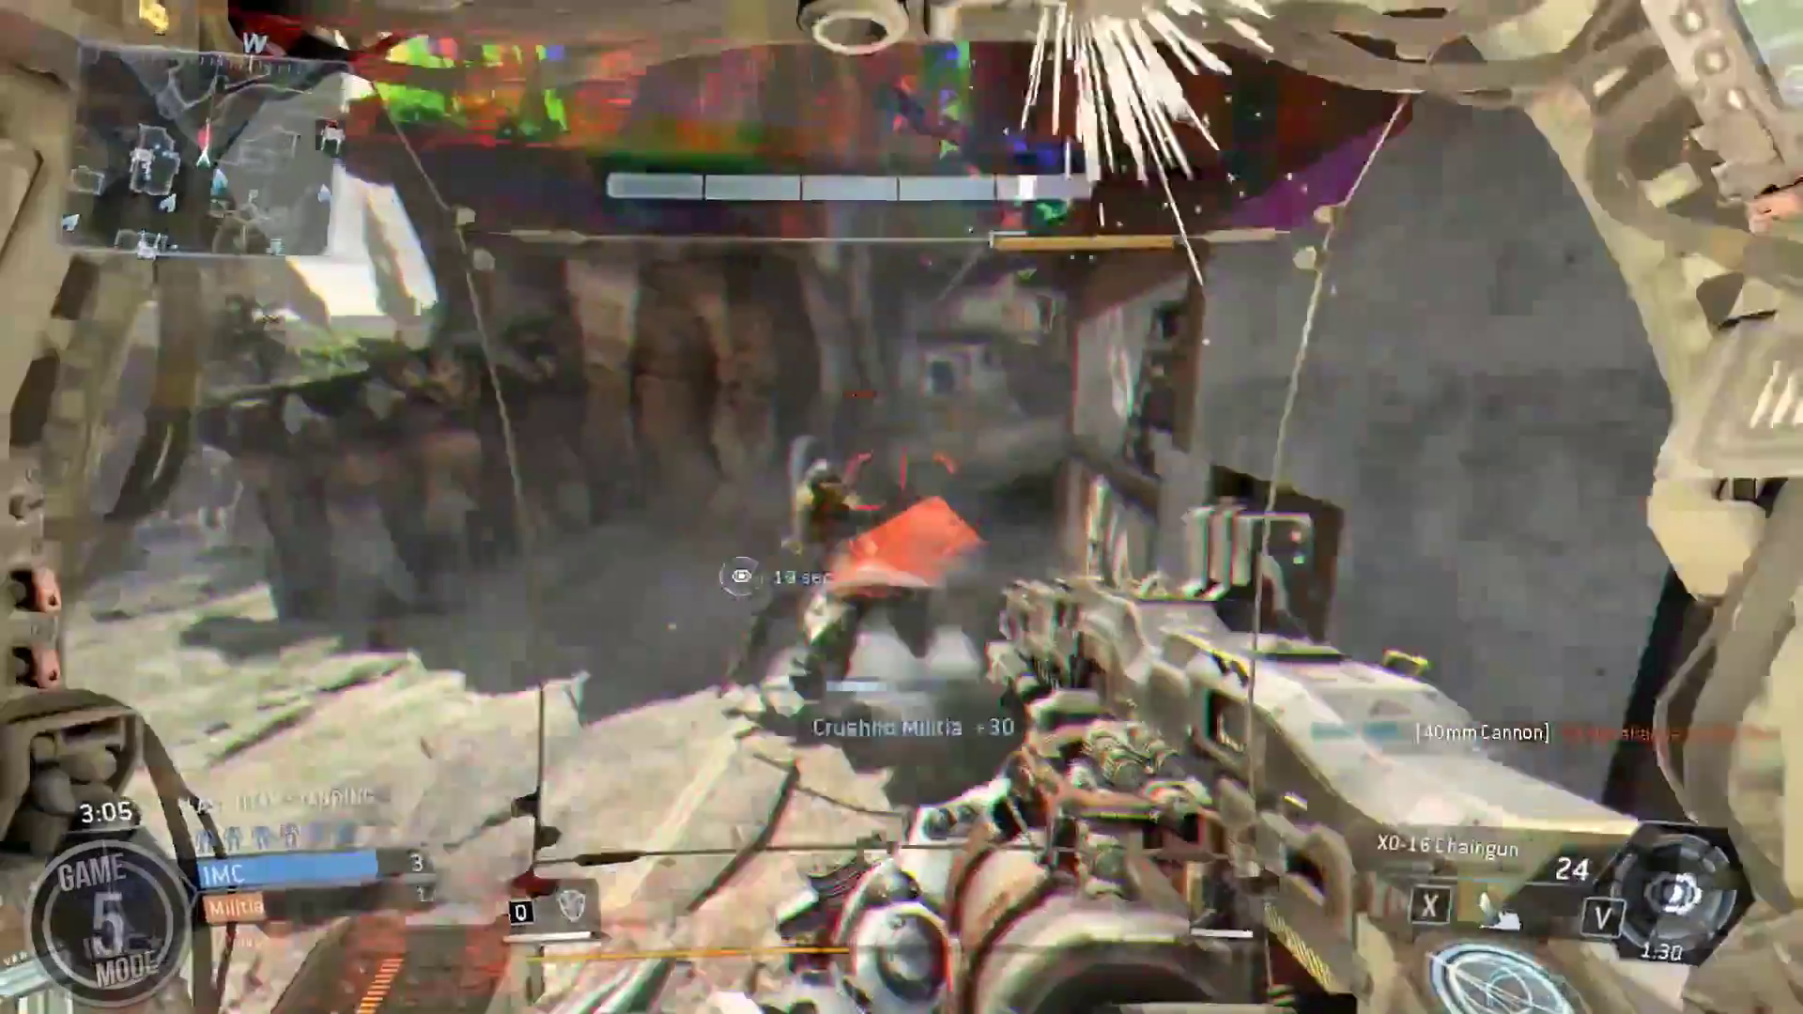
pyautogui.press('q')
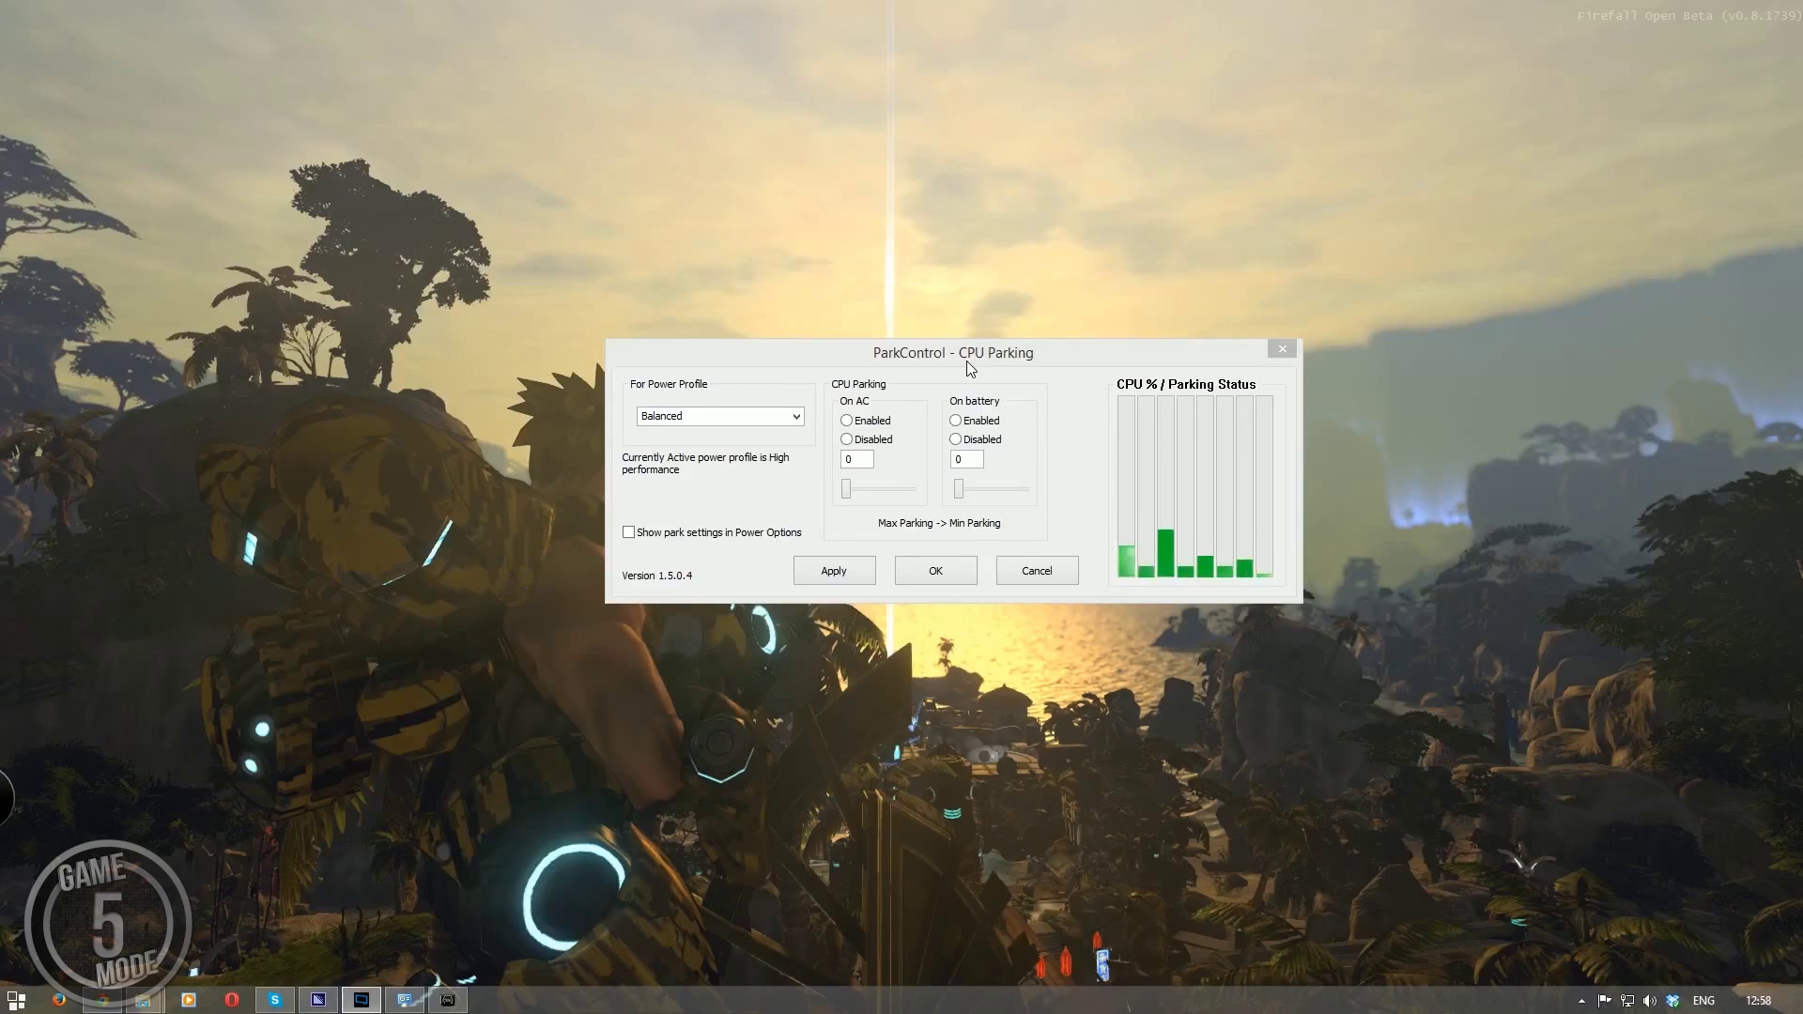
# - For the Balanced power profile, enable CPU parking on AC with a value of 100 and apply the settings
pyautogui.click(797, 418)
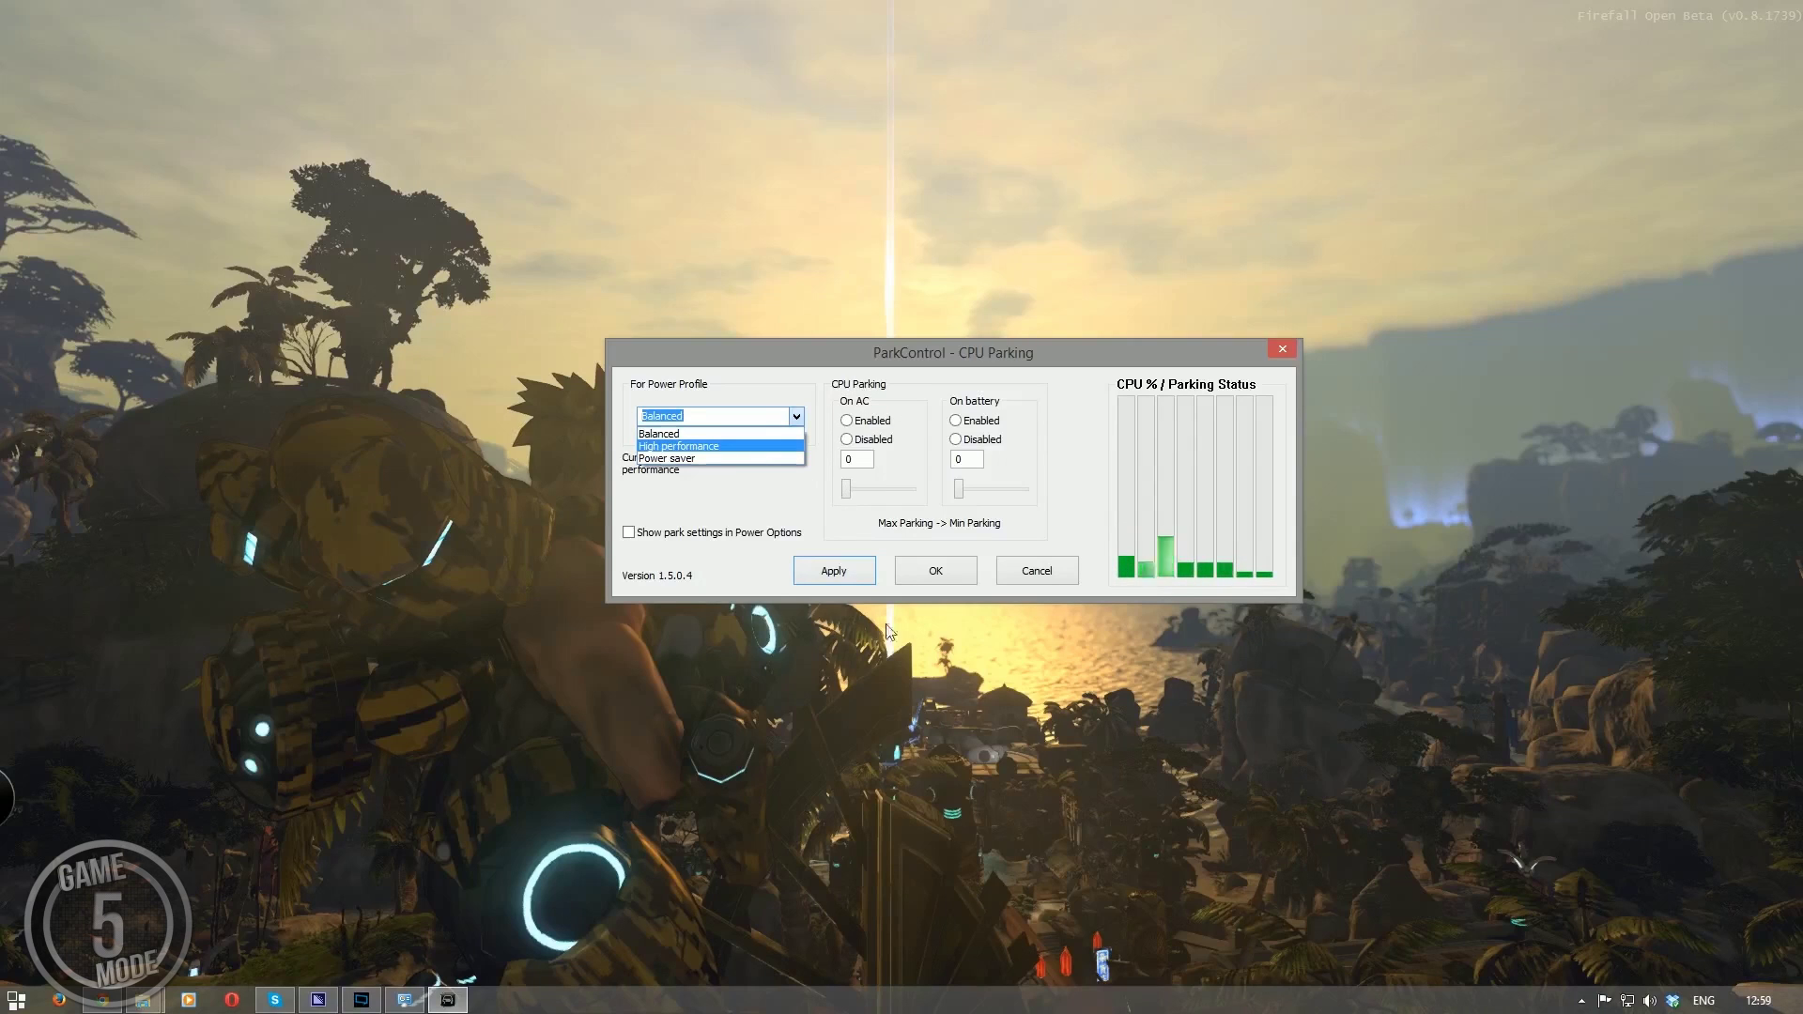
pyautogui.click(748, 434)
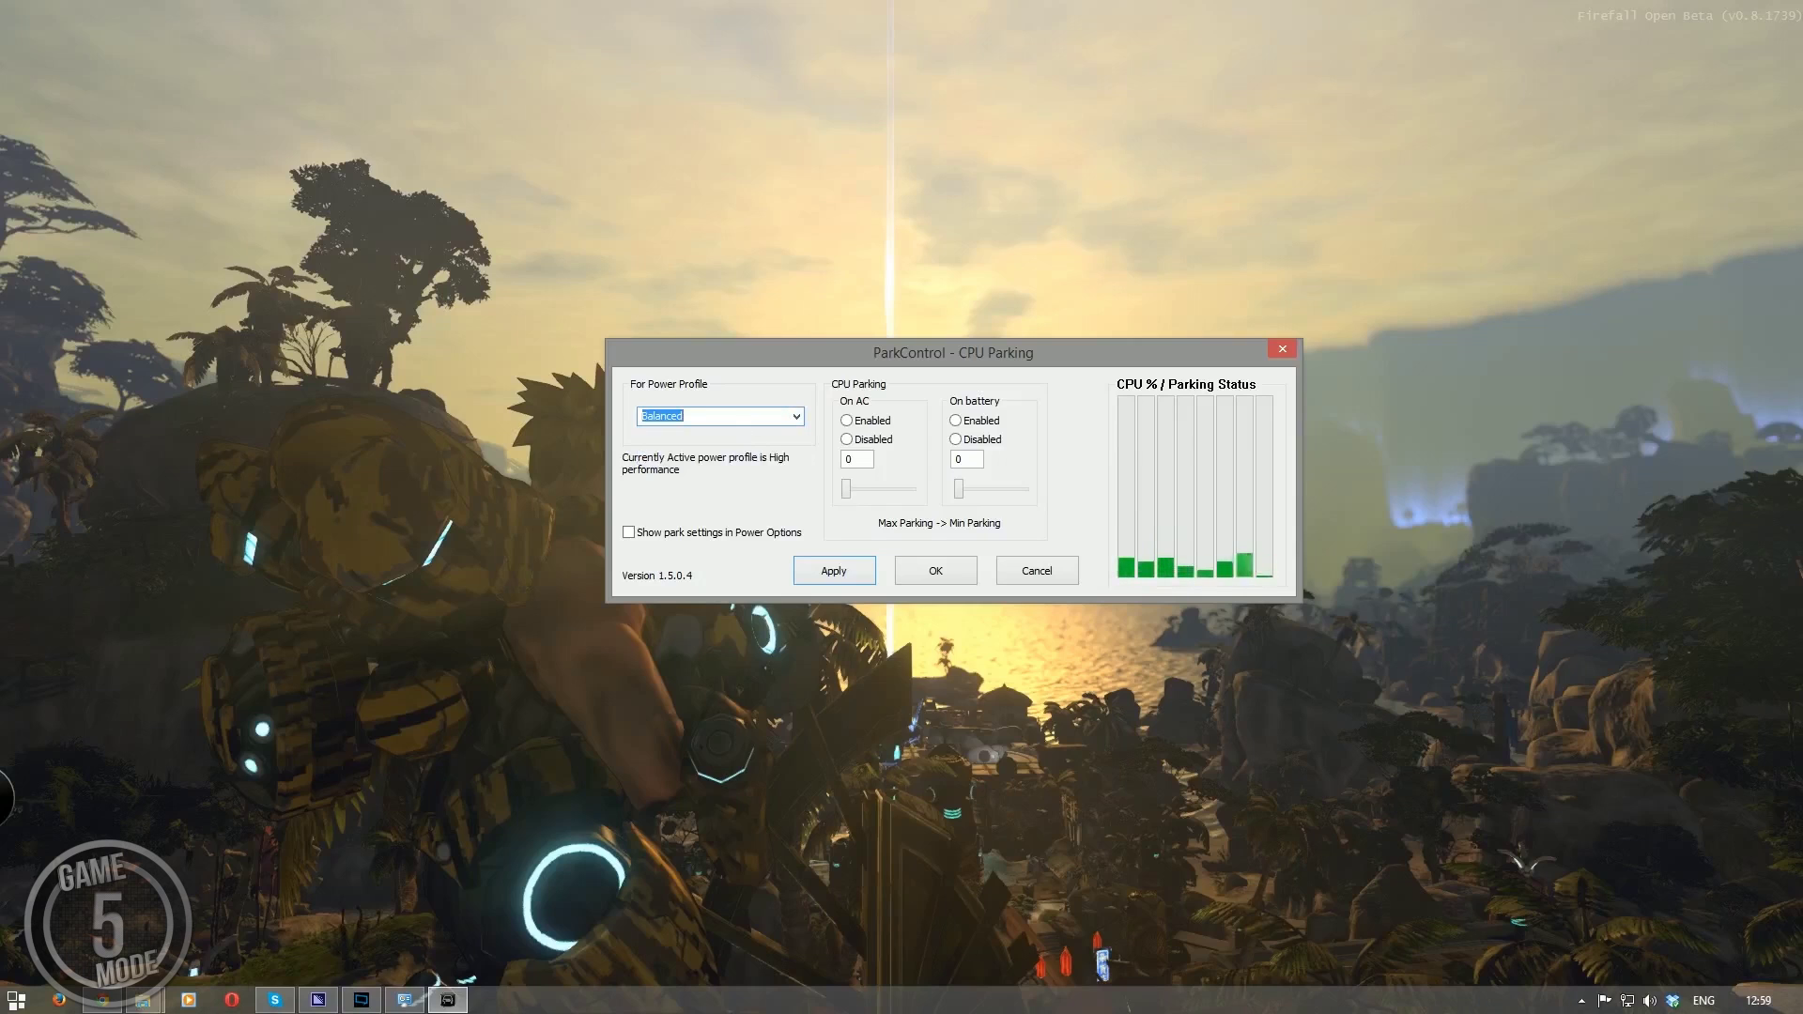
pyautogui.click(790, 419)
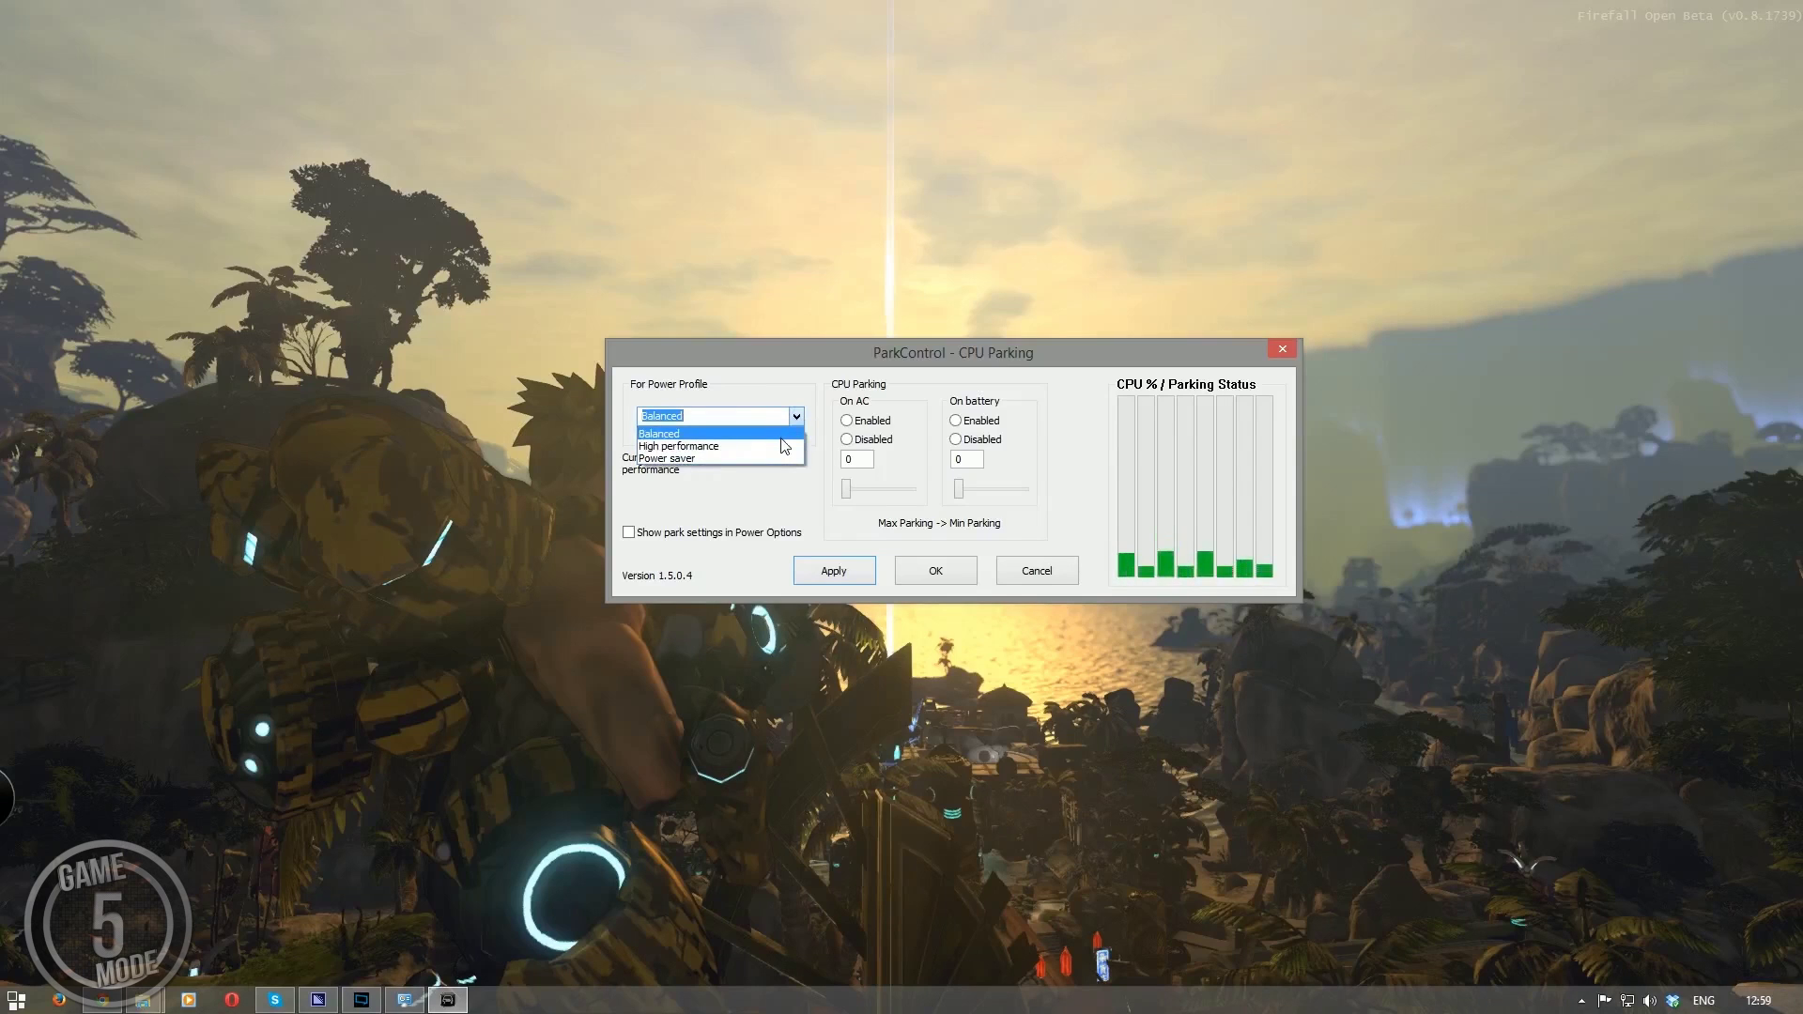
pyautogui.click(751, 415)
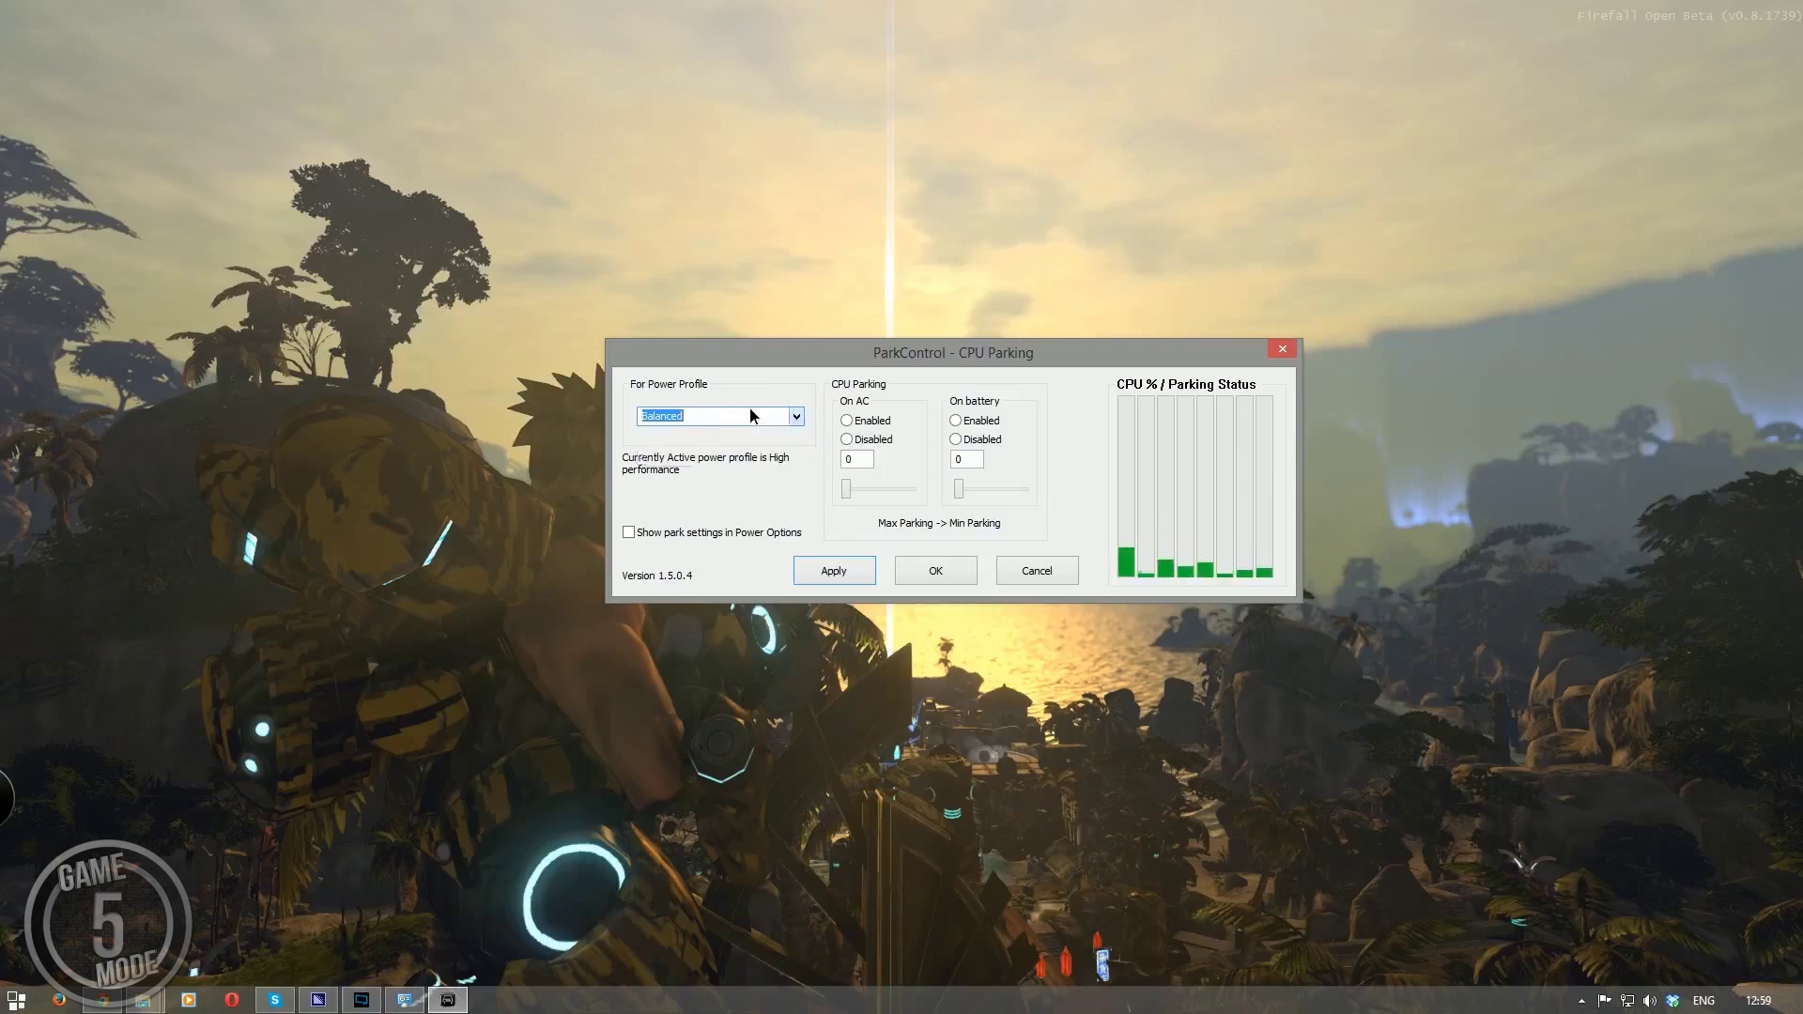
pyautogui.click(848, 421)
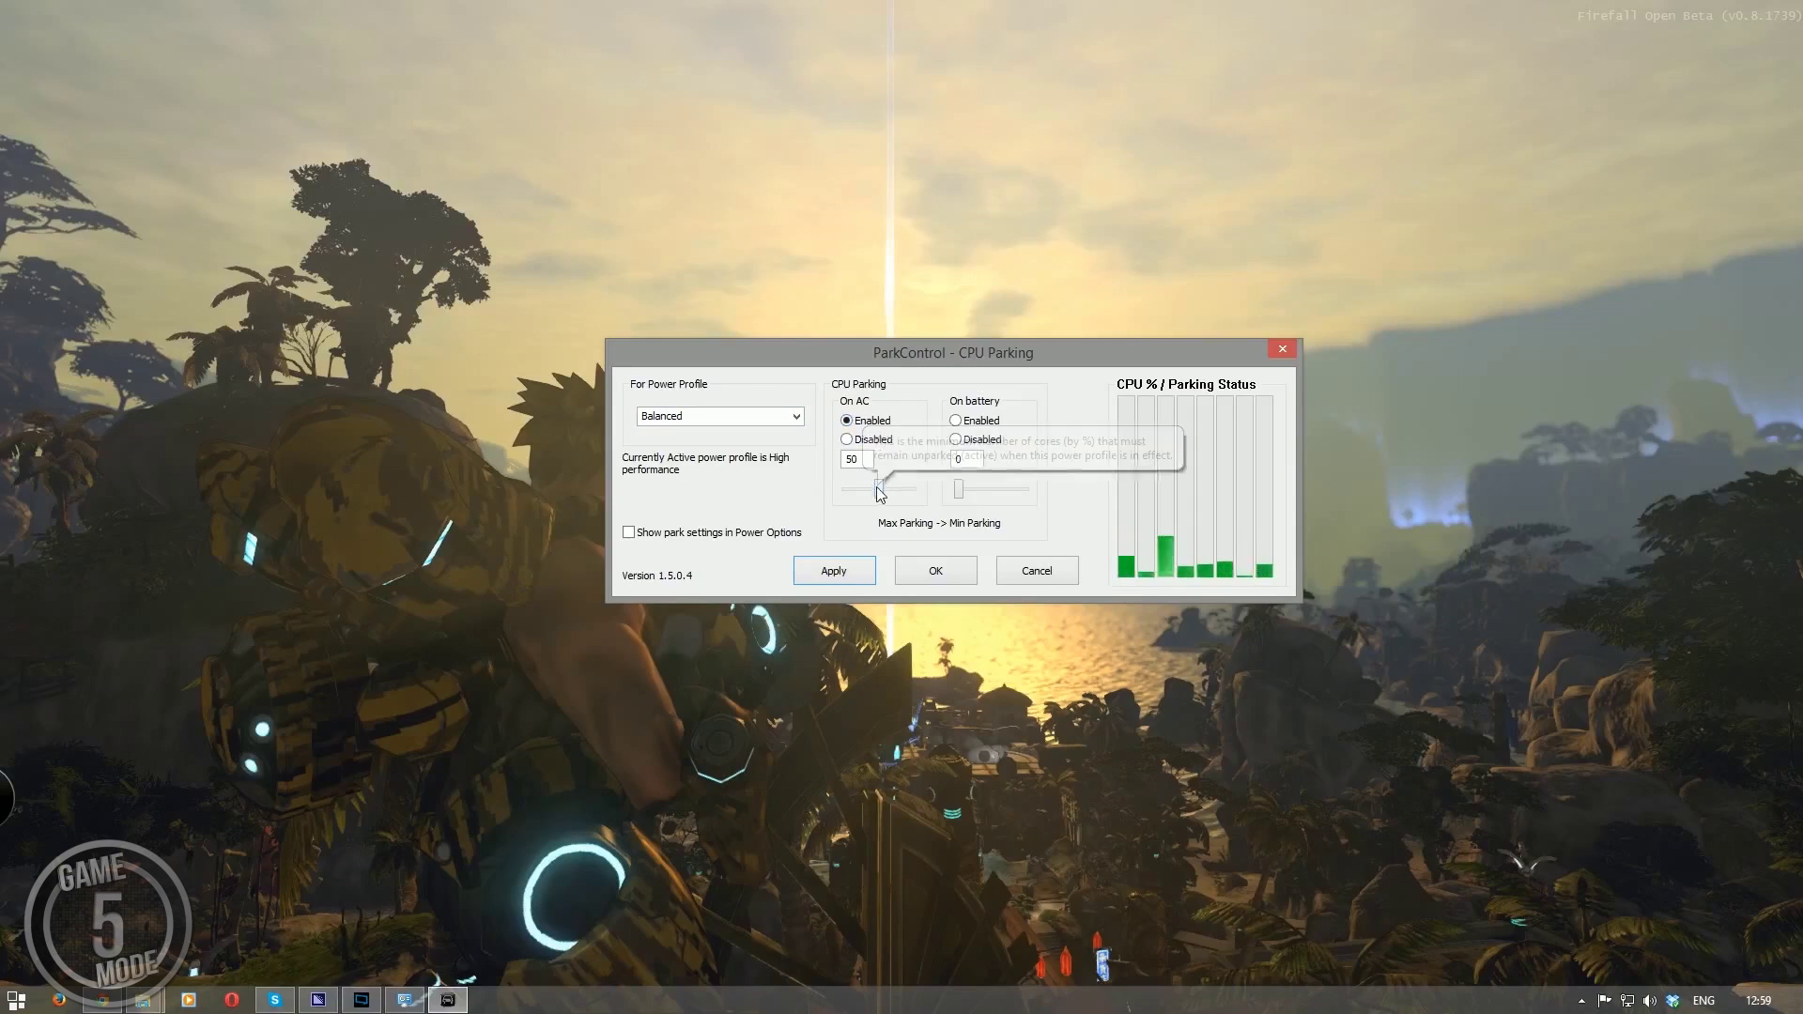
pyautogui.moveTo(878, 490); pyautogui.dragTo(941, 496)
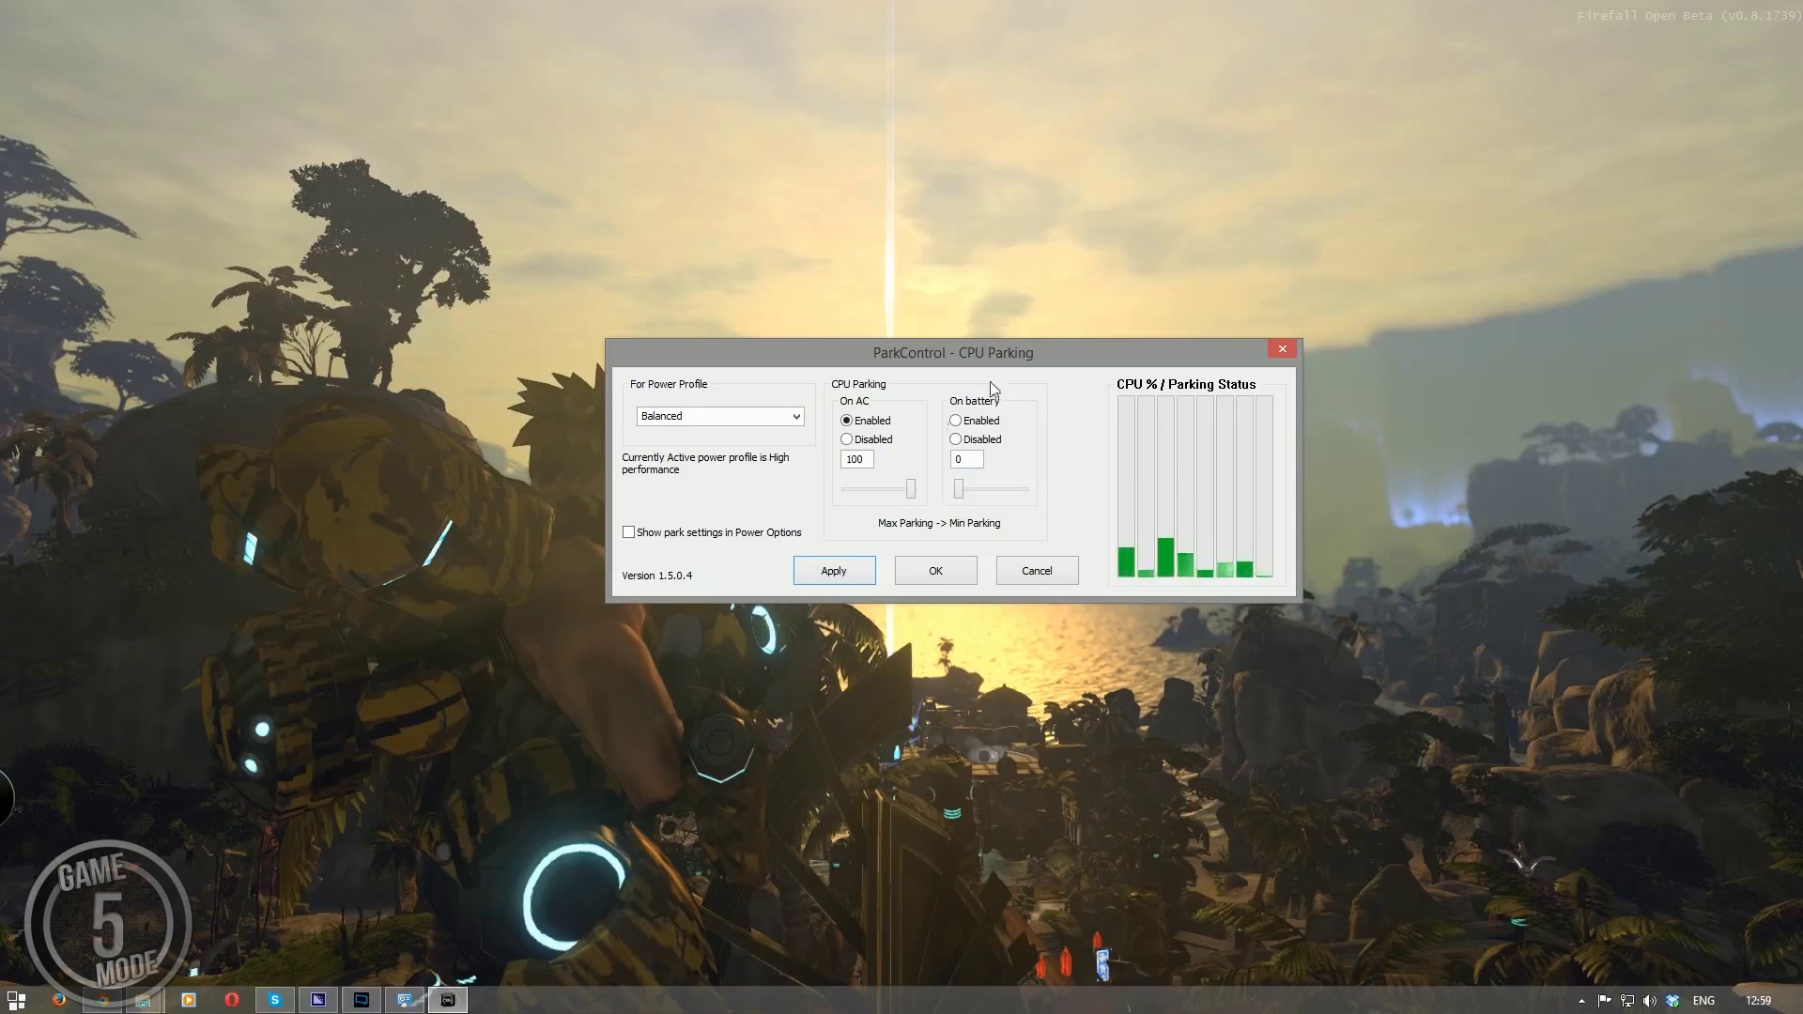
pyautogui.click(844, 578)
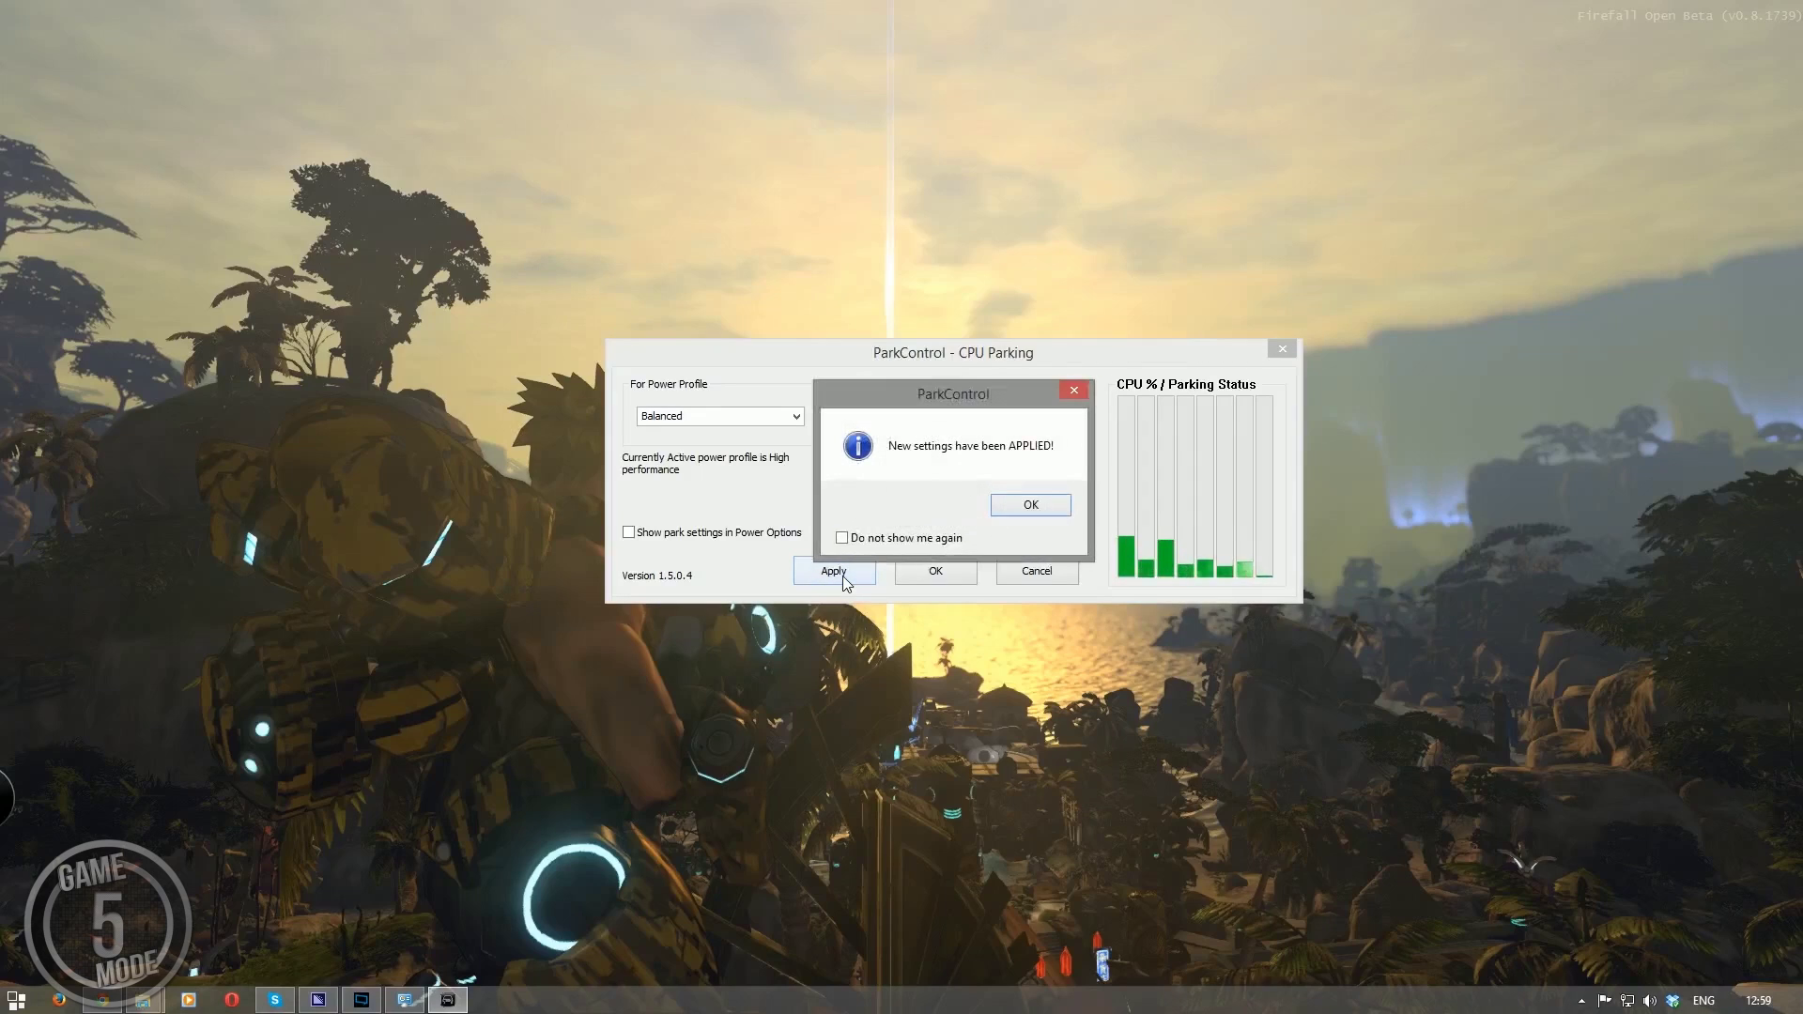
pyautogui.click(1026, 506)
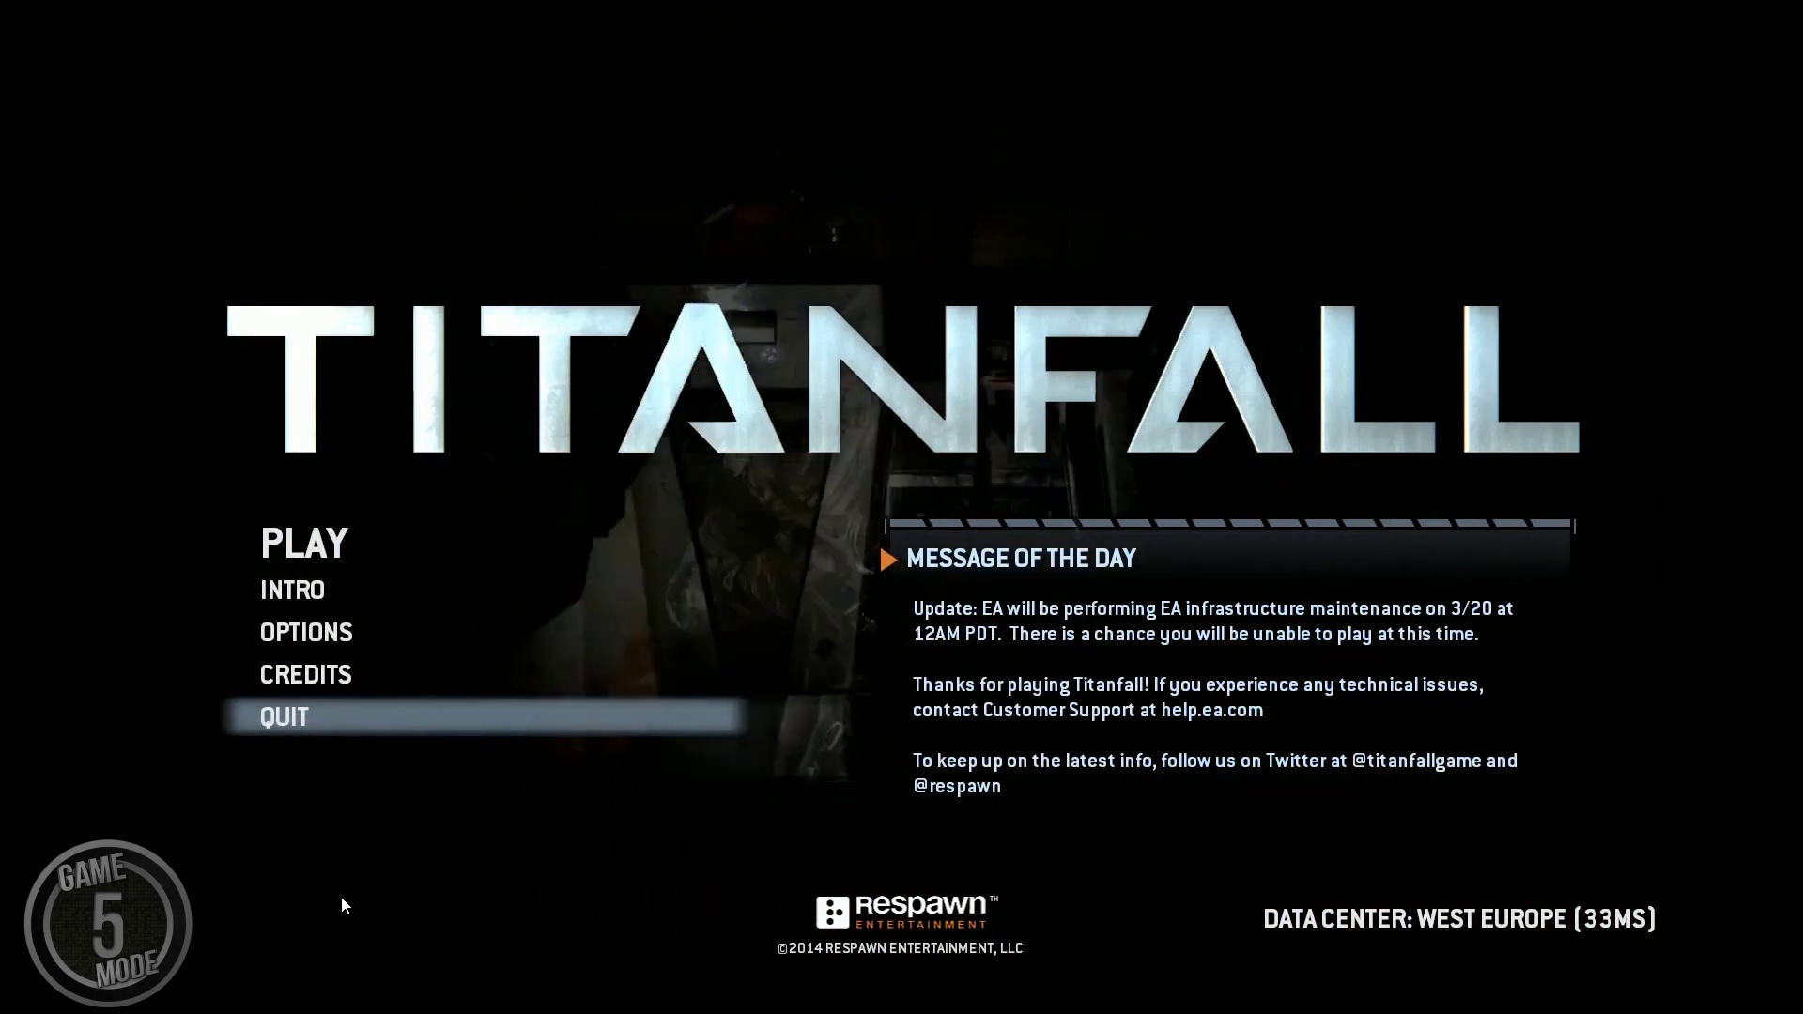
# - In Titanfall's audio settings, set Calculate Occlusion to Off and Emitter Limit to Low
pyautogui.click(306, 637)
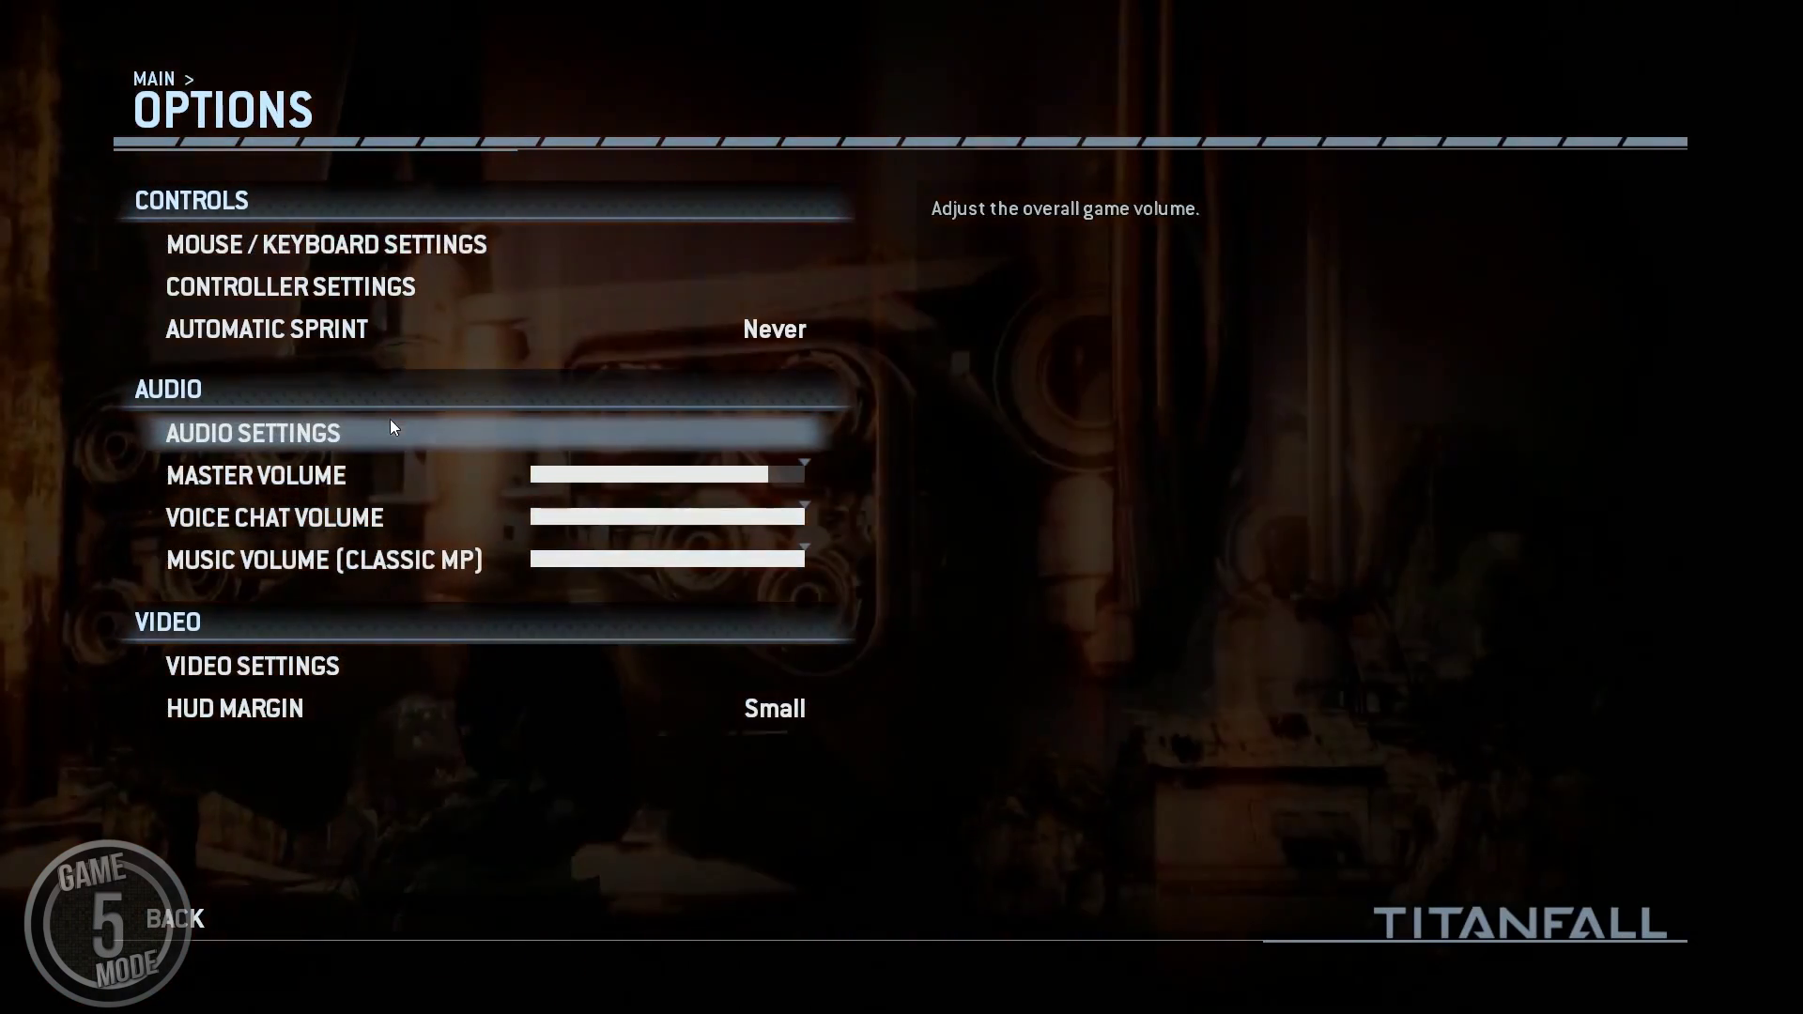
pyautogui.click(340, 430)
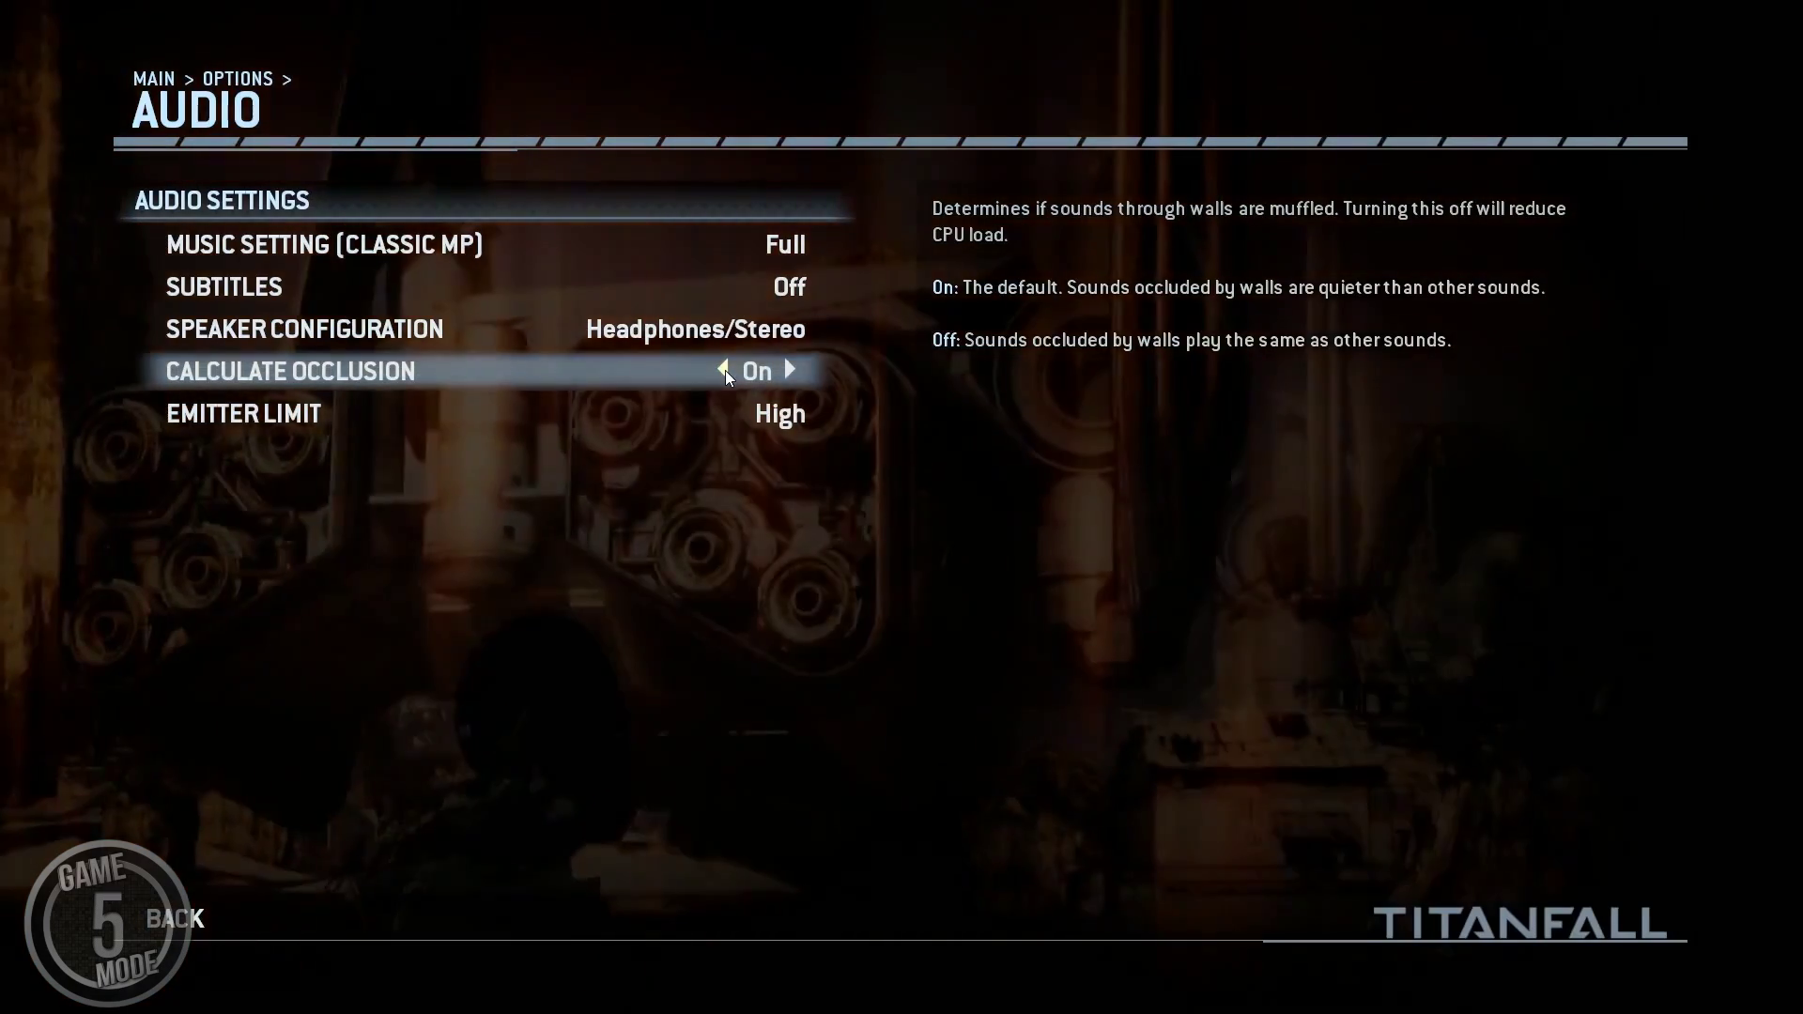
pyautogui.click(726, 370)
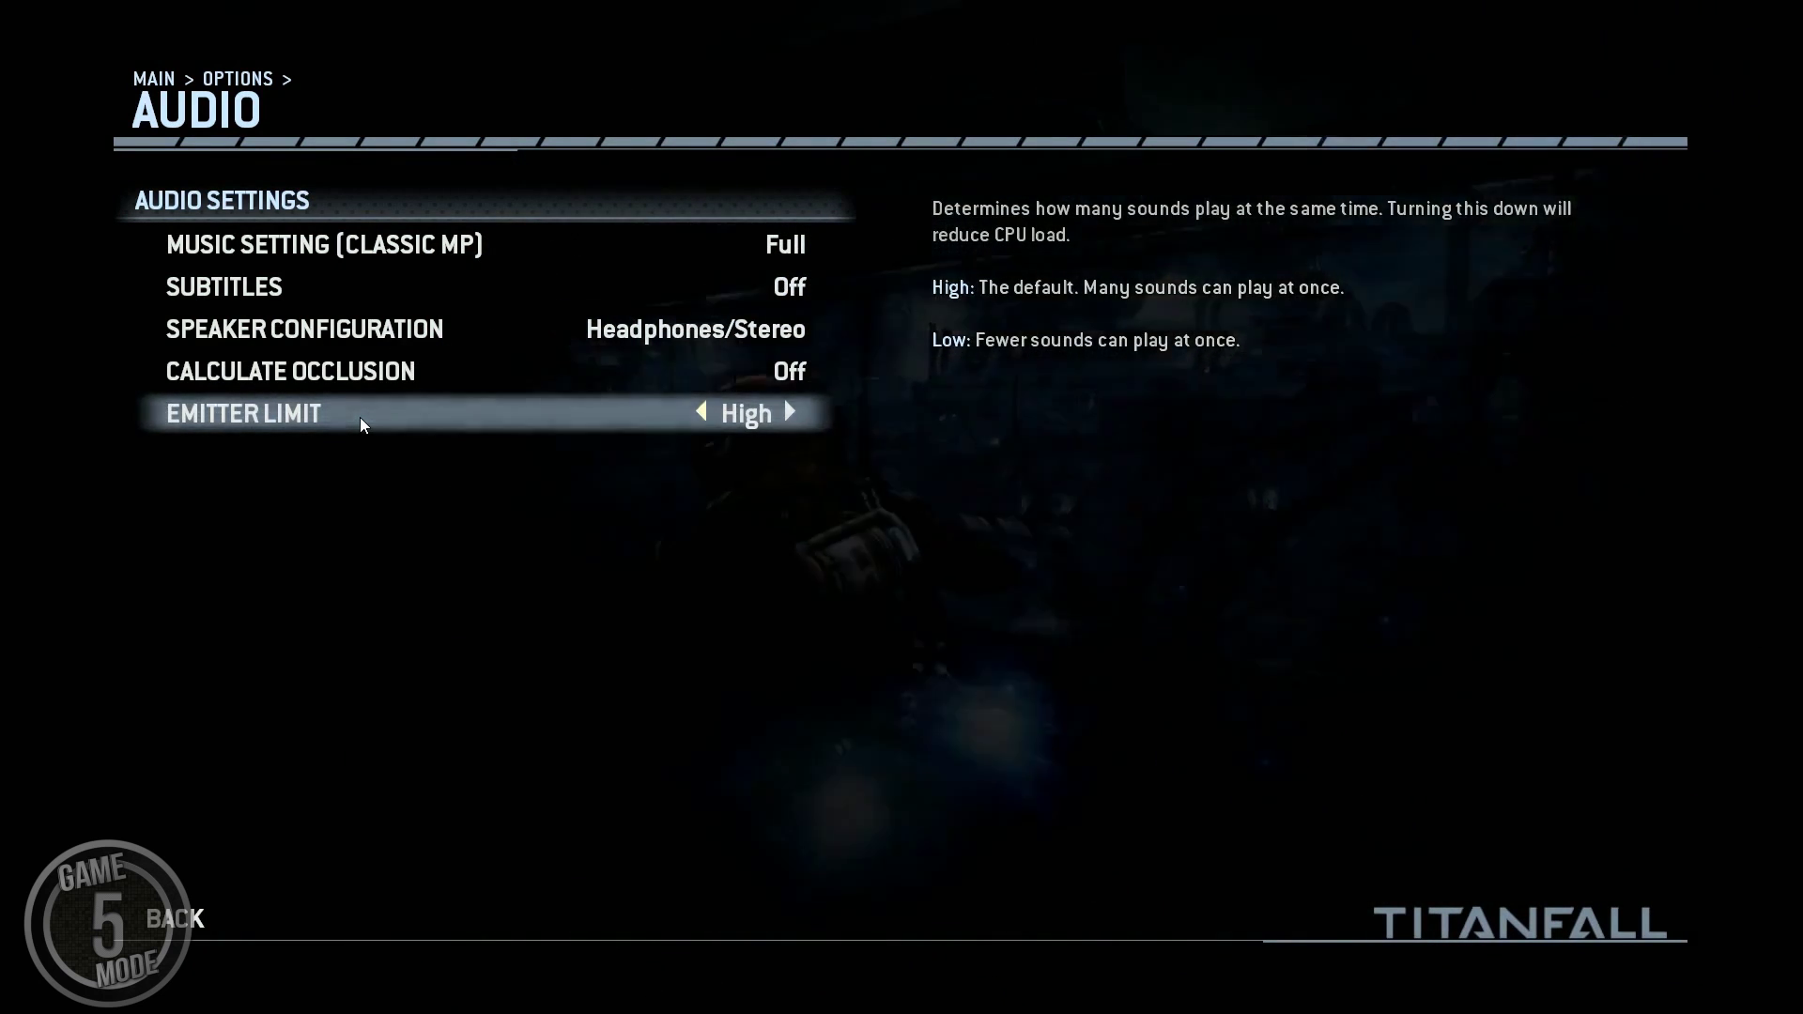
pyautogui.click(711, 412)
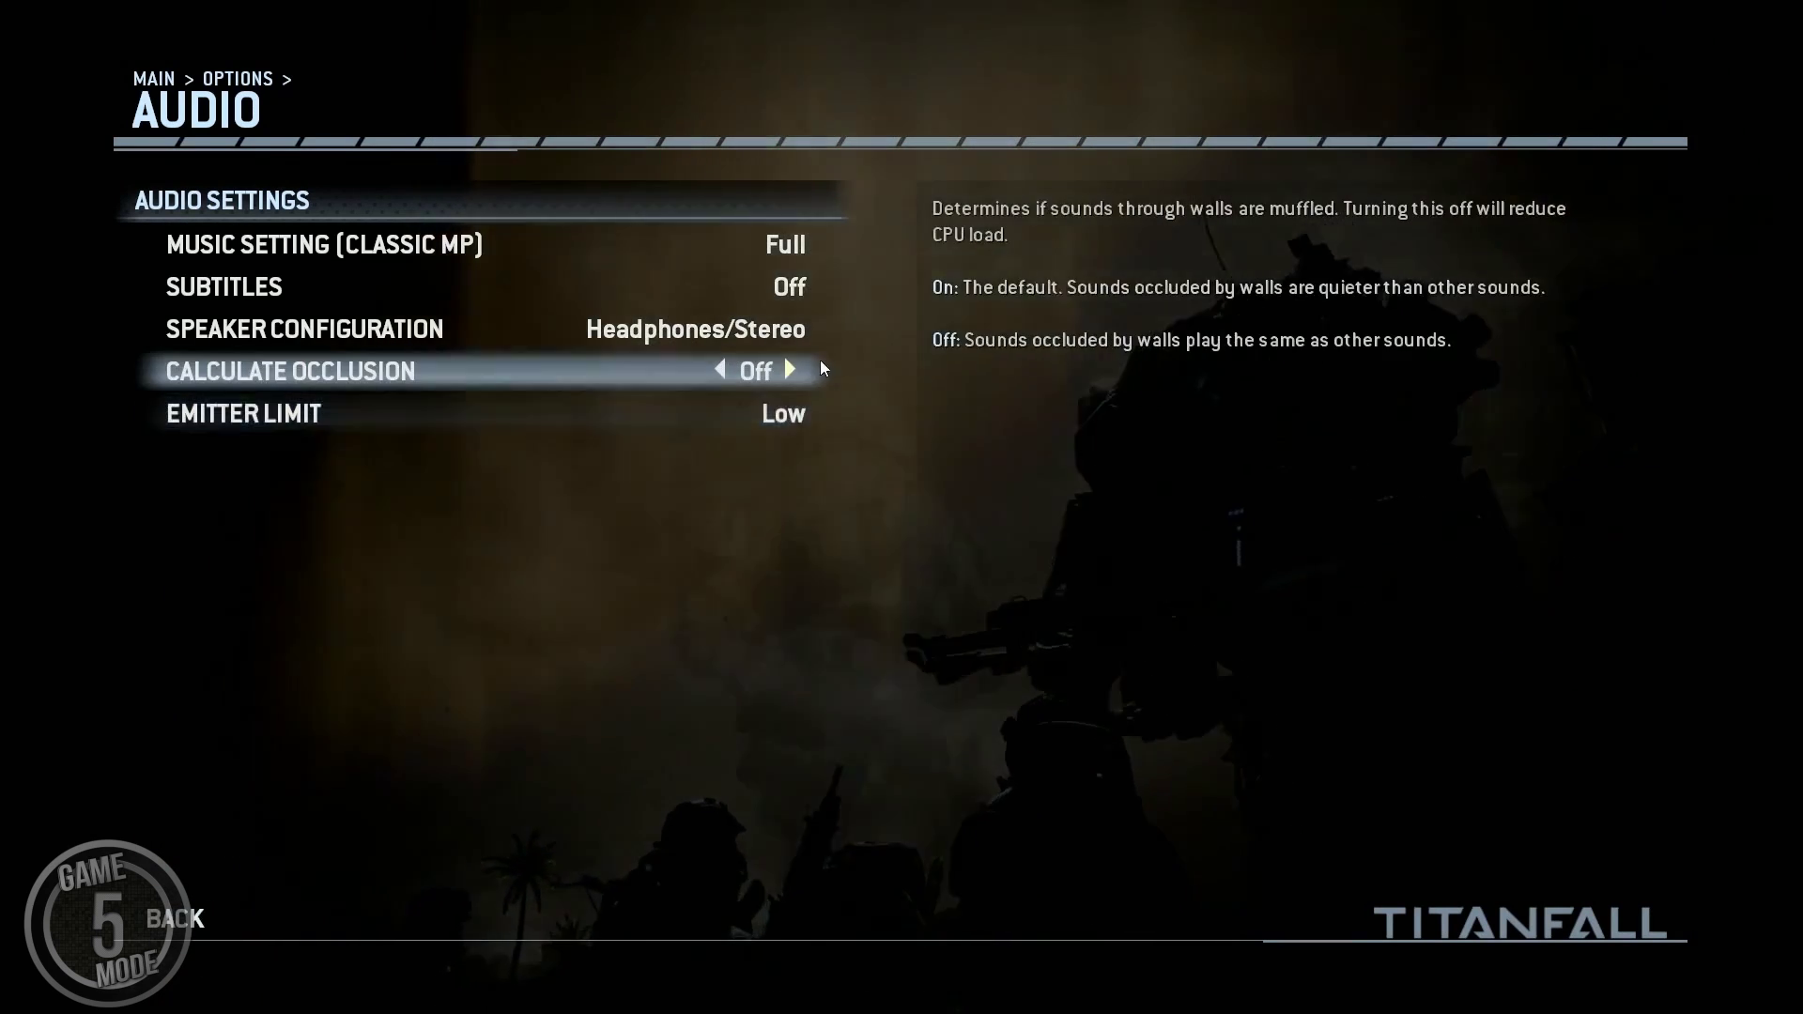
# - Set Calculate Occlusion back to On and Emitter Limit back to High, and leave the audio settings
pyautogui.click(793, 368)
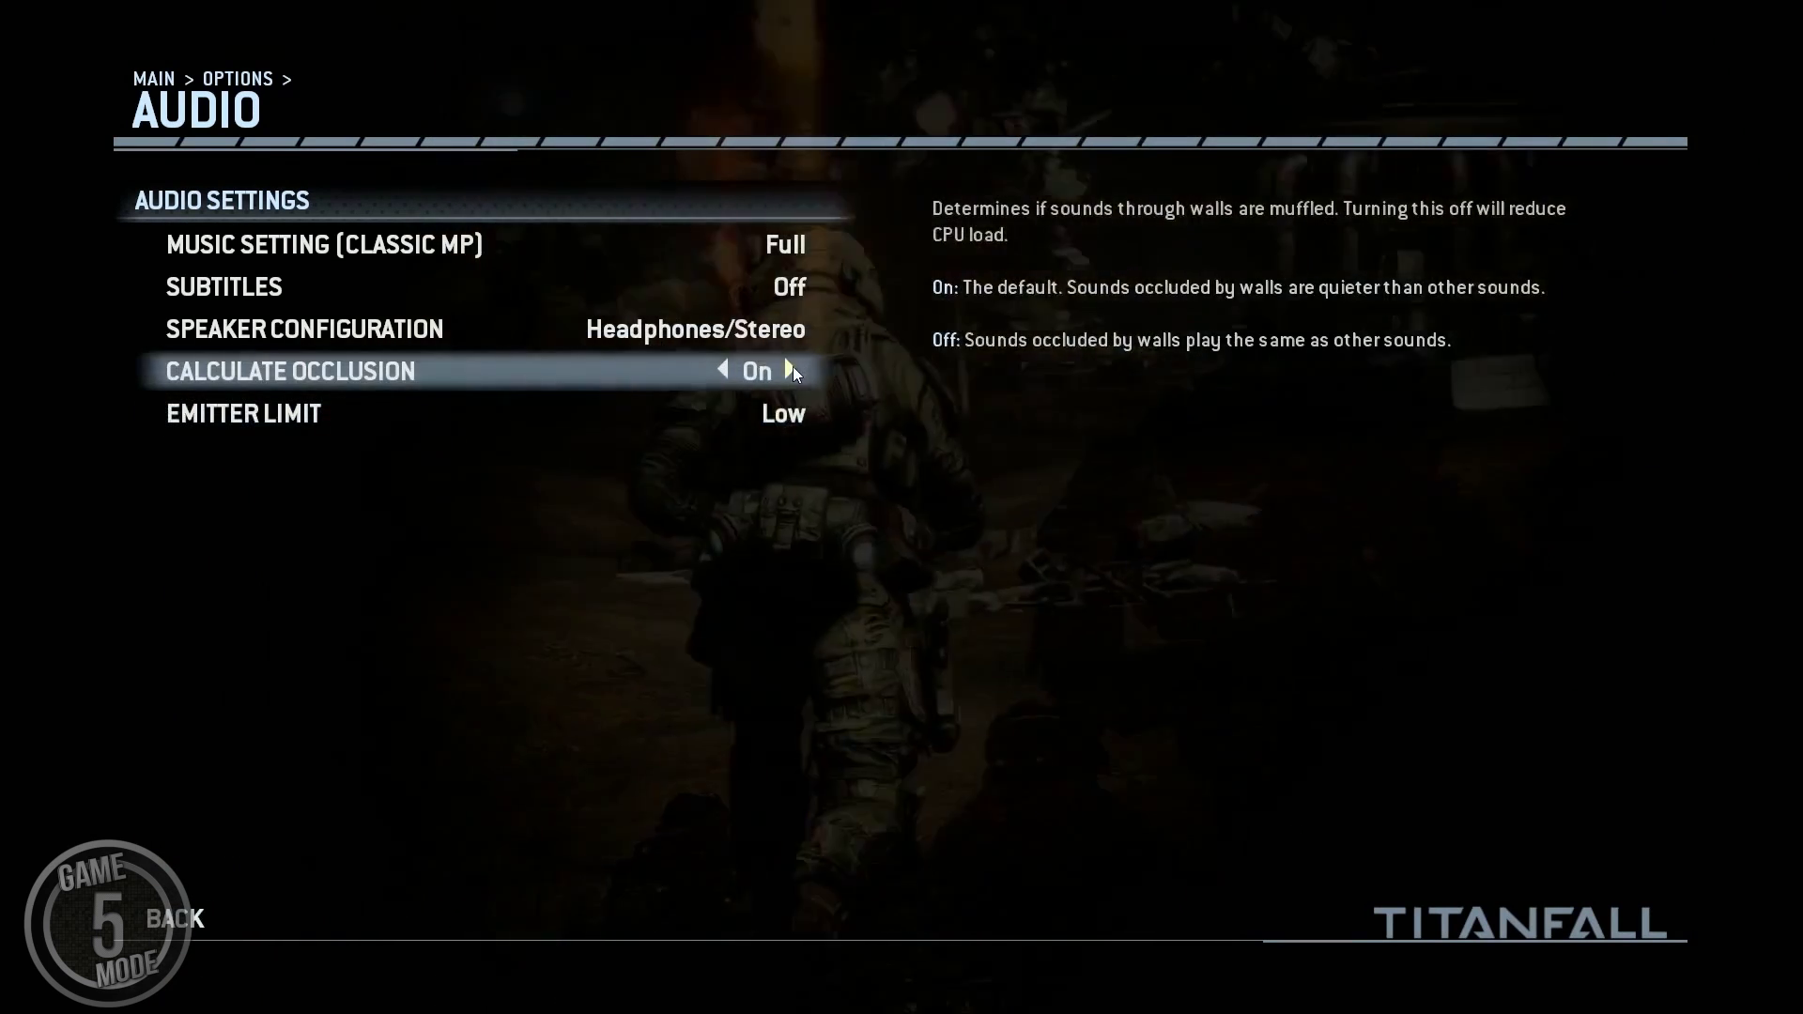
pyautogui.click(793, 414)
pyautogui.click(175, 930)
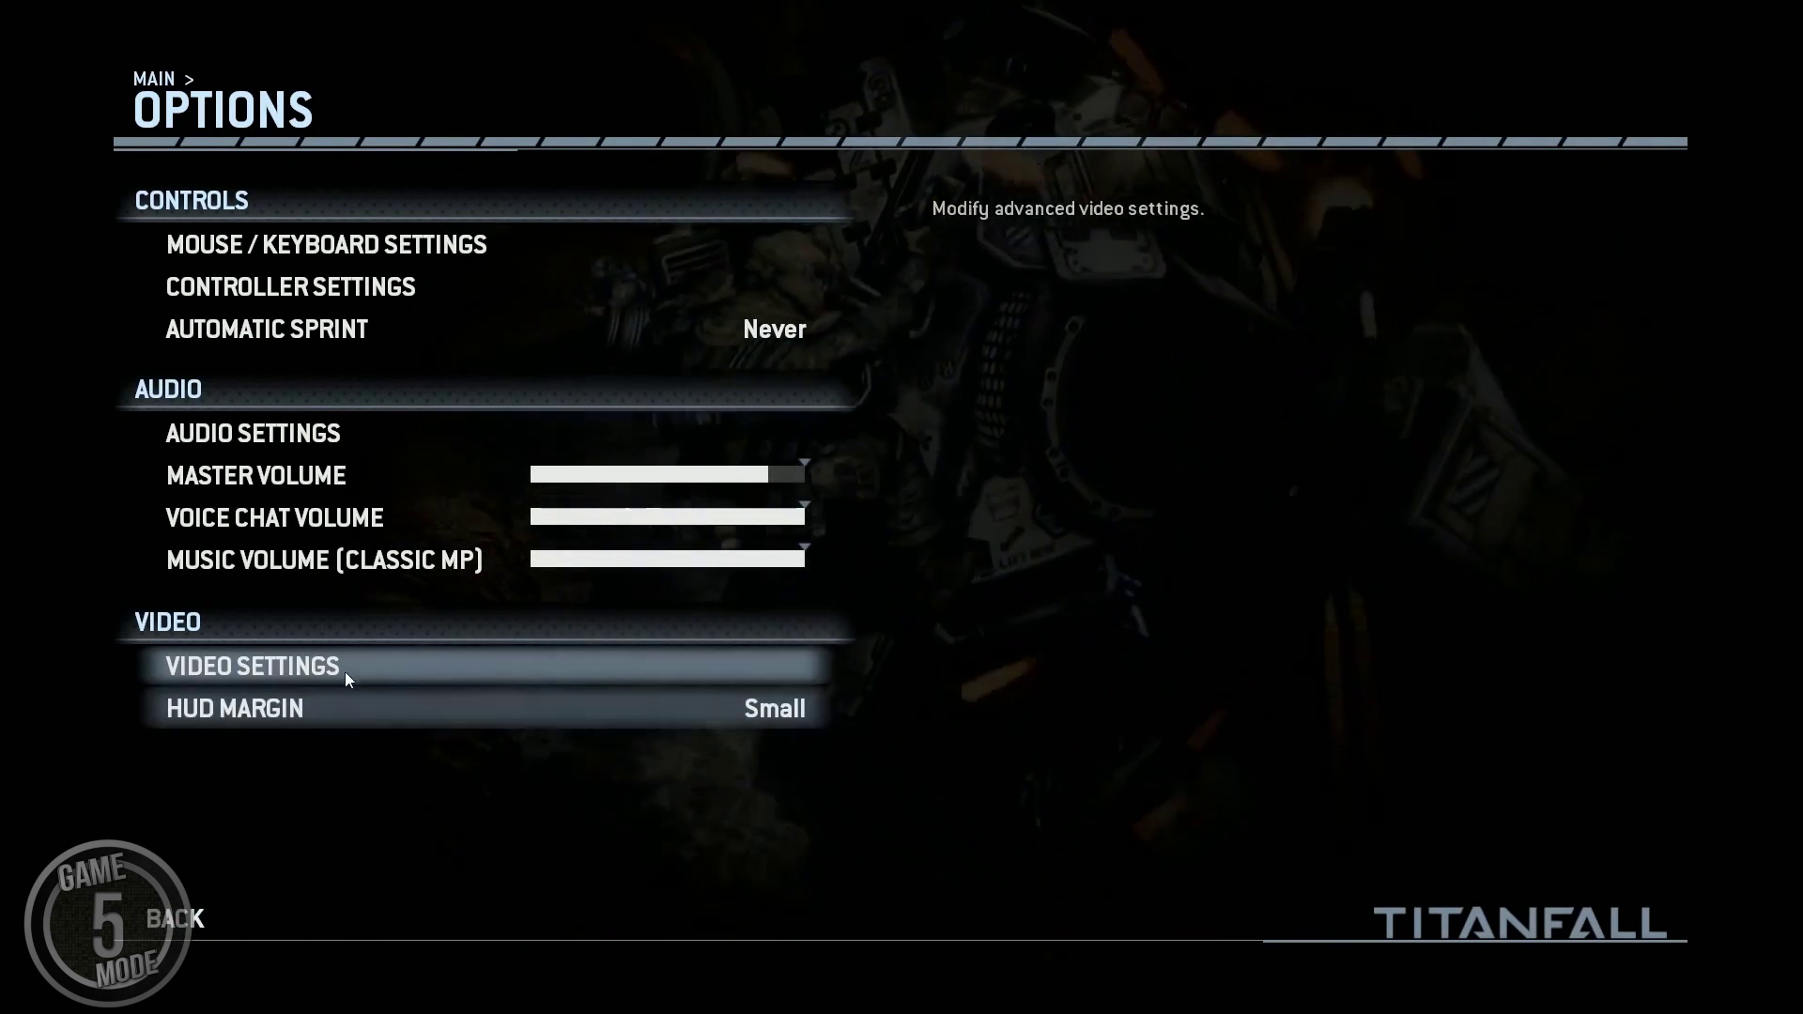
# - Open the video settings and cycle through the anti-aliasing options, including None and 16xQ CSAA, ending on 8x MSAA
pyautogui.click(294, 671)
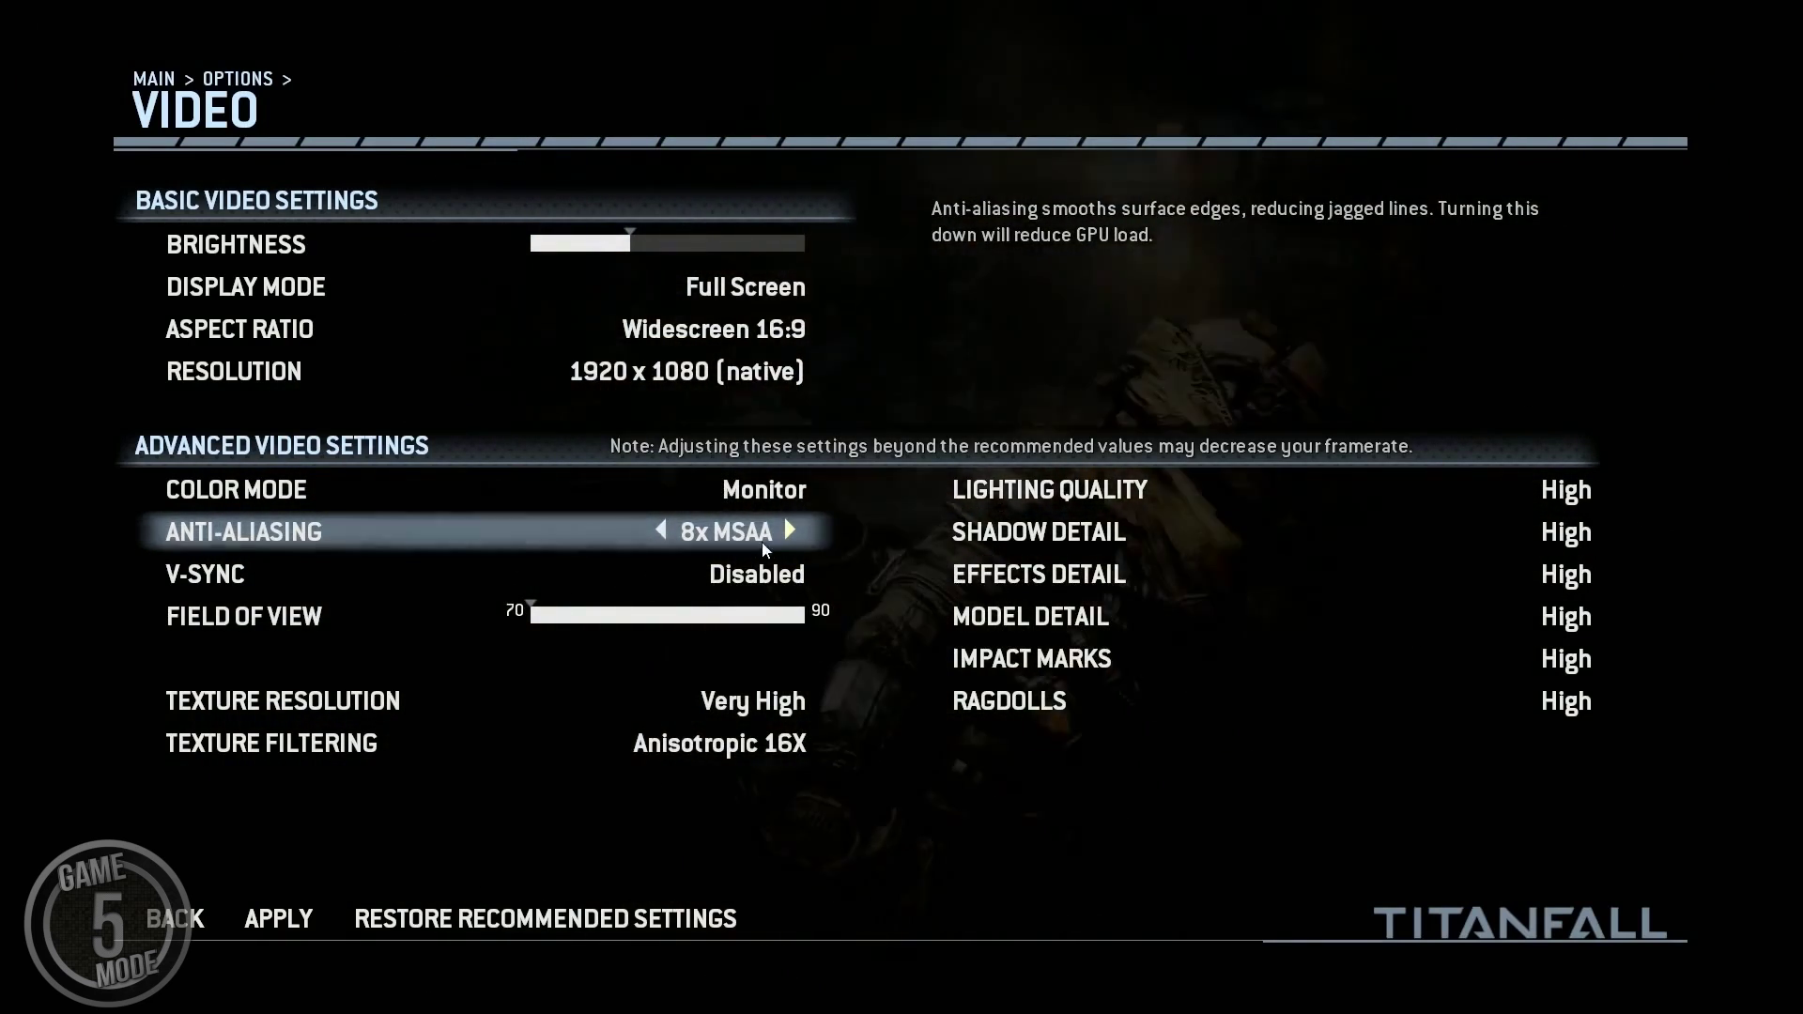
pyautogui.click(784, 528)
pyautogui.click(783, 528)
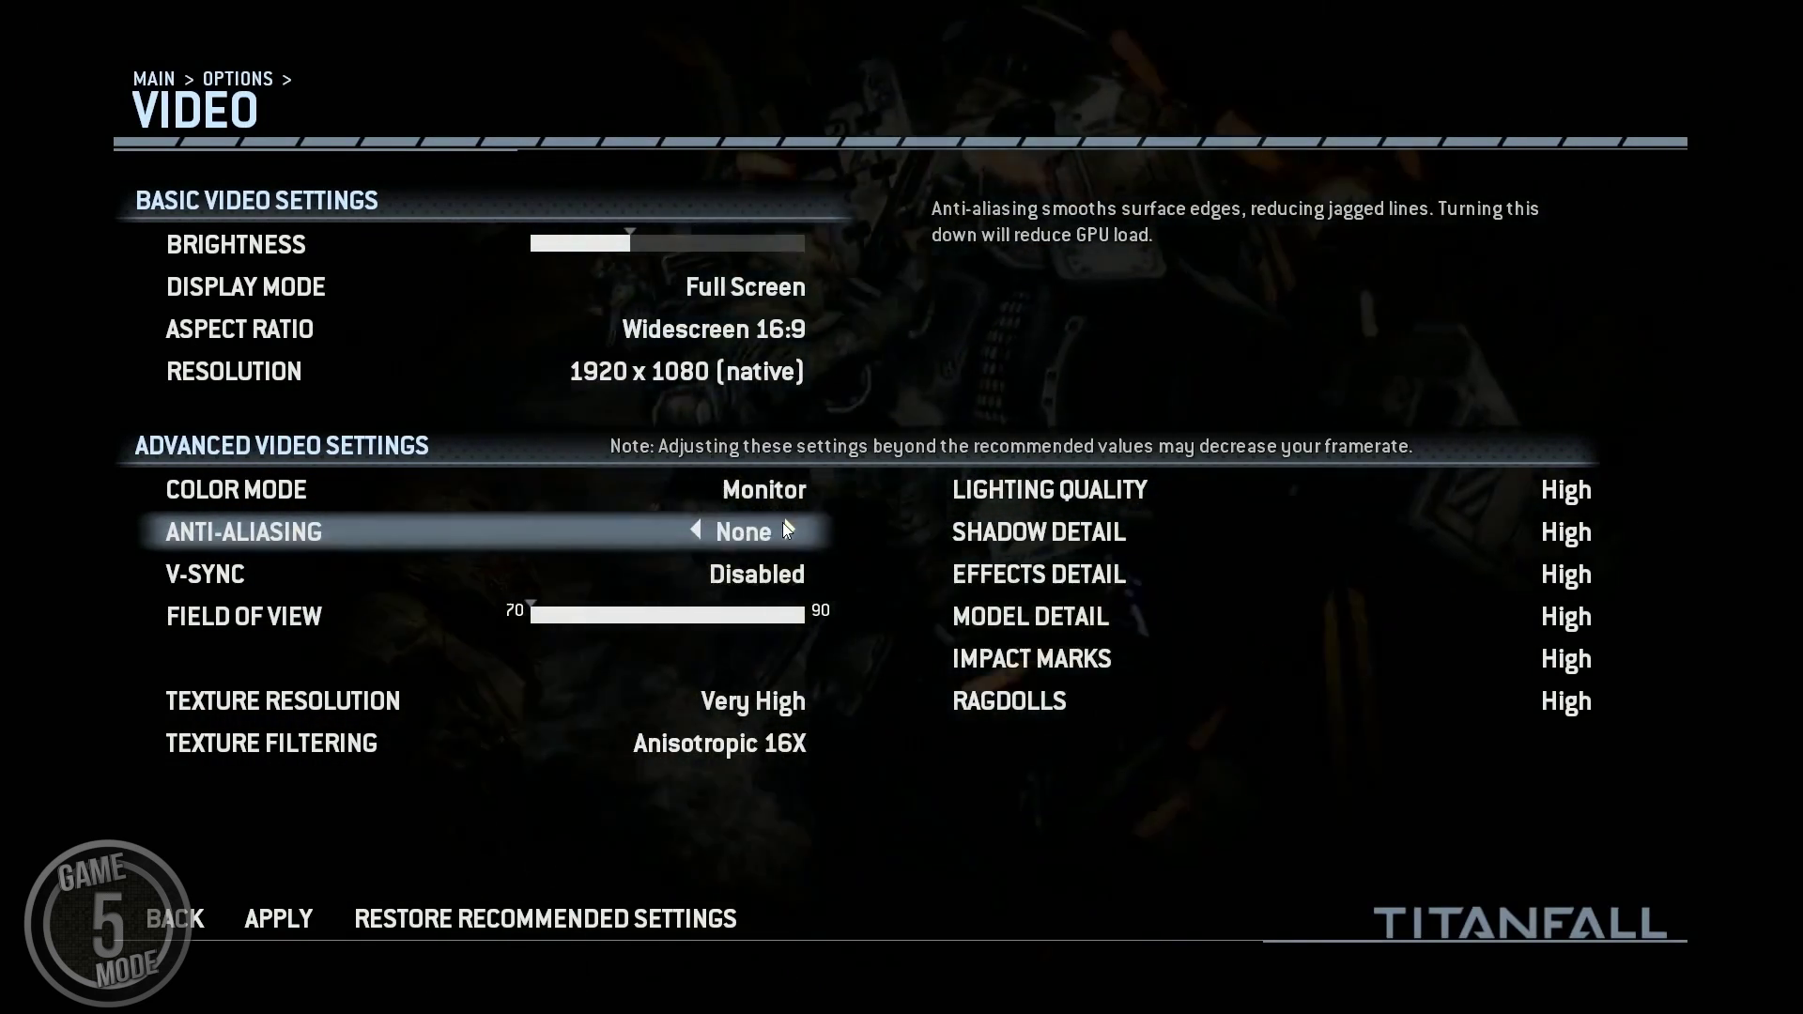
pyautogui.click(737, 530)
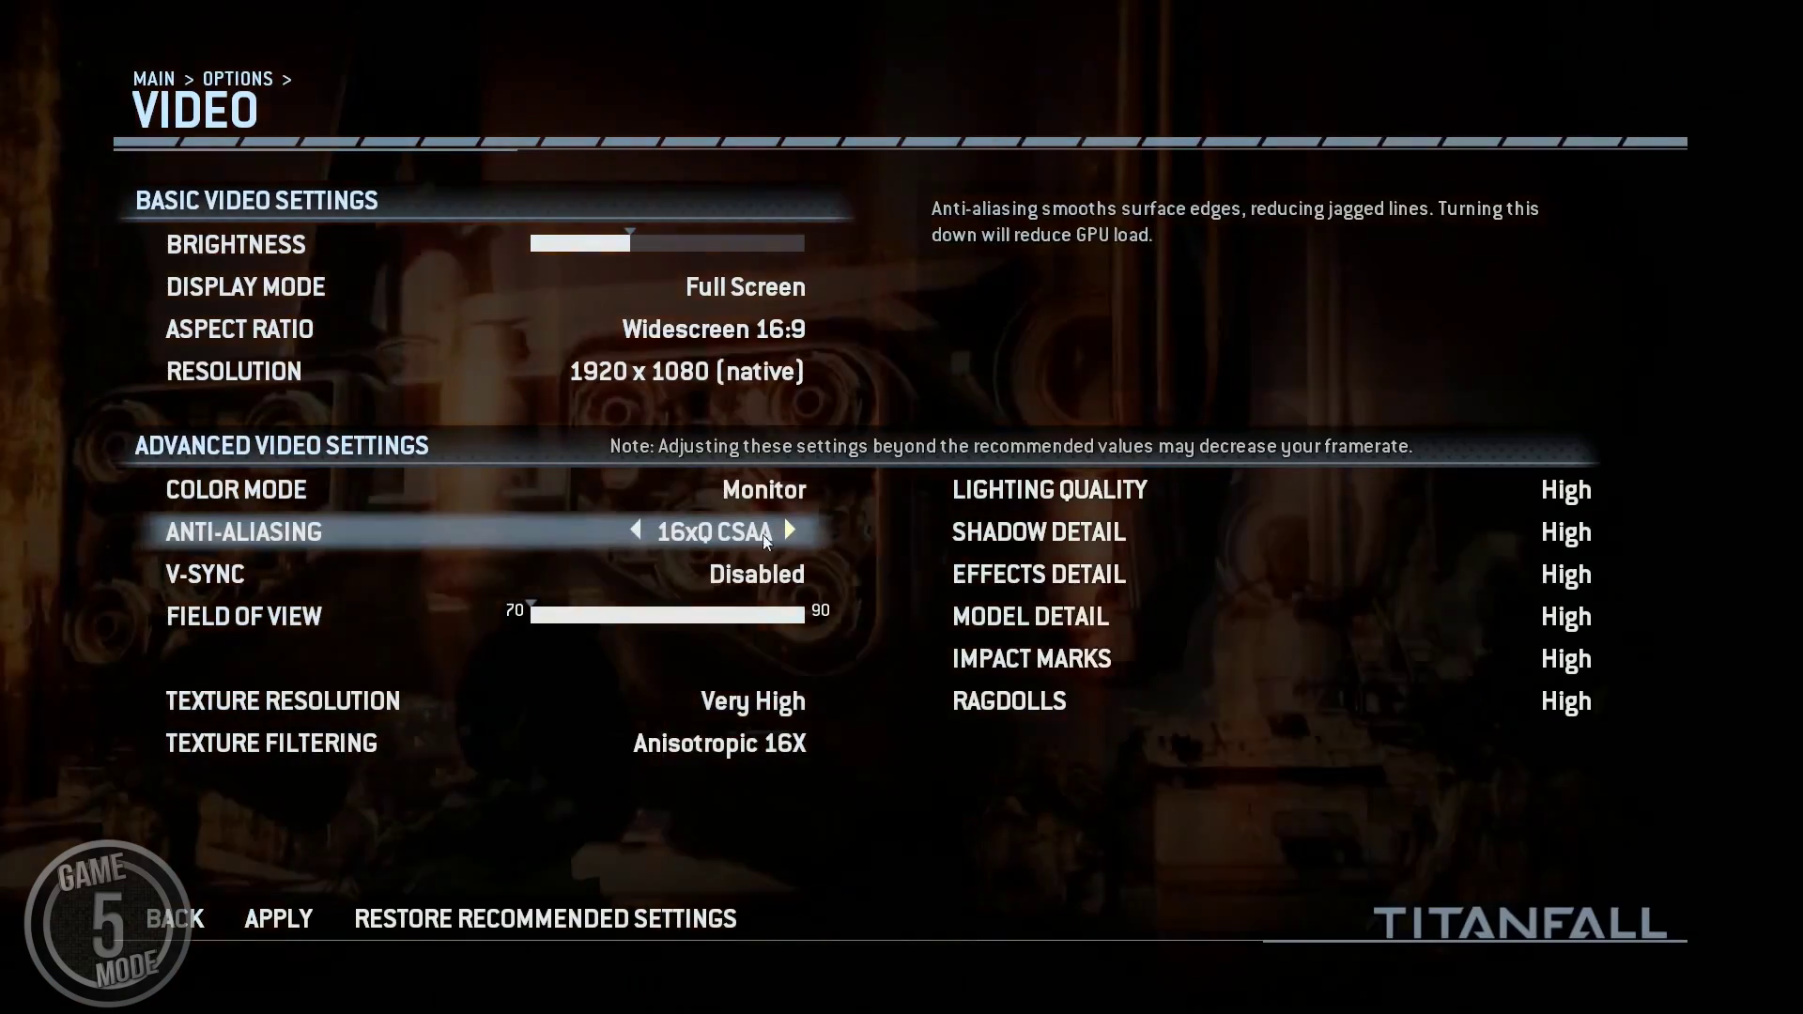
pyautogui.click(635, 532)
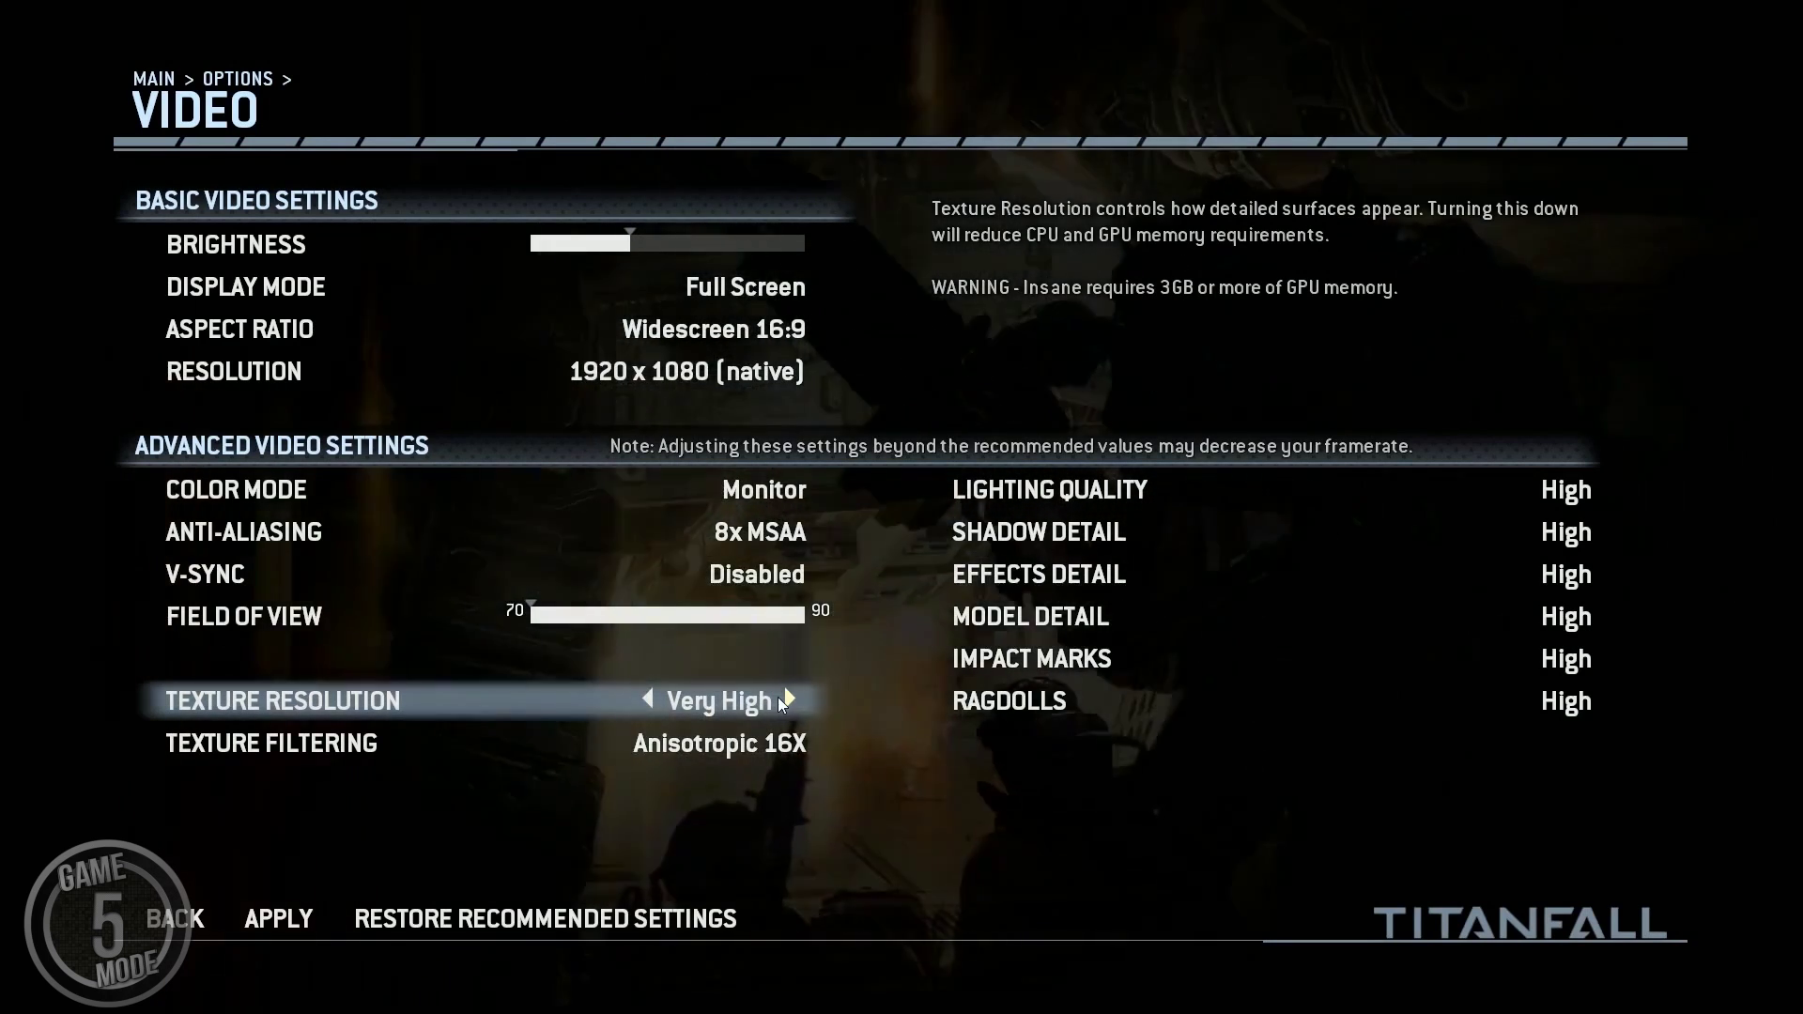
# - Try Texture Resolution at Insane, return it to Very High, and try a lower Shadow Detail
pyautogui.click(789, 700)
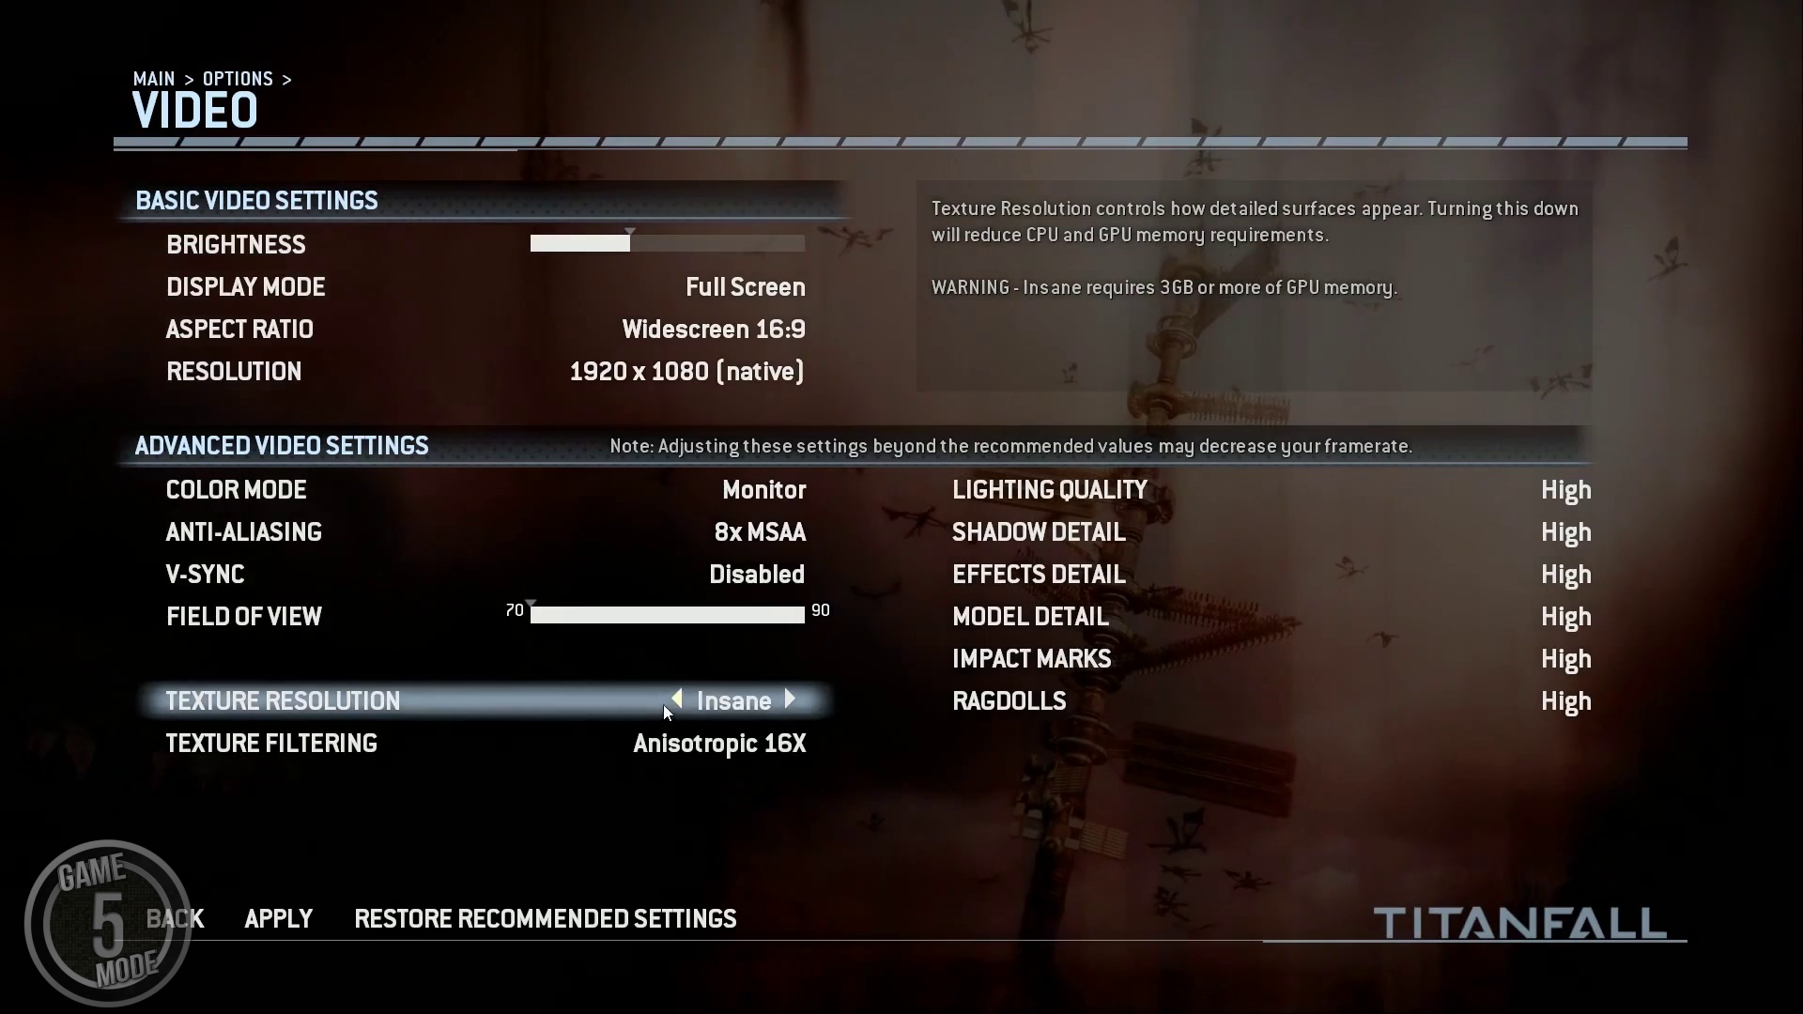
pyautogui.click(668, 707)
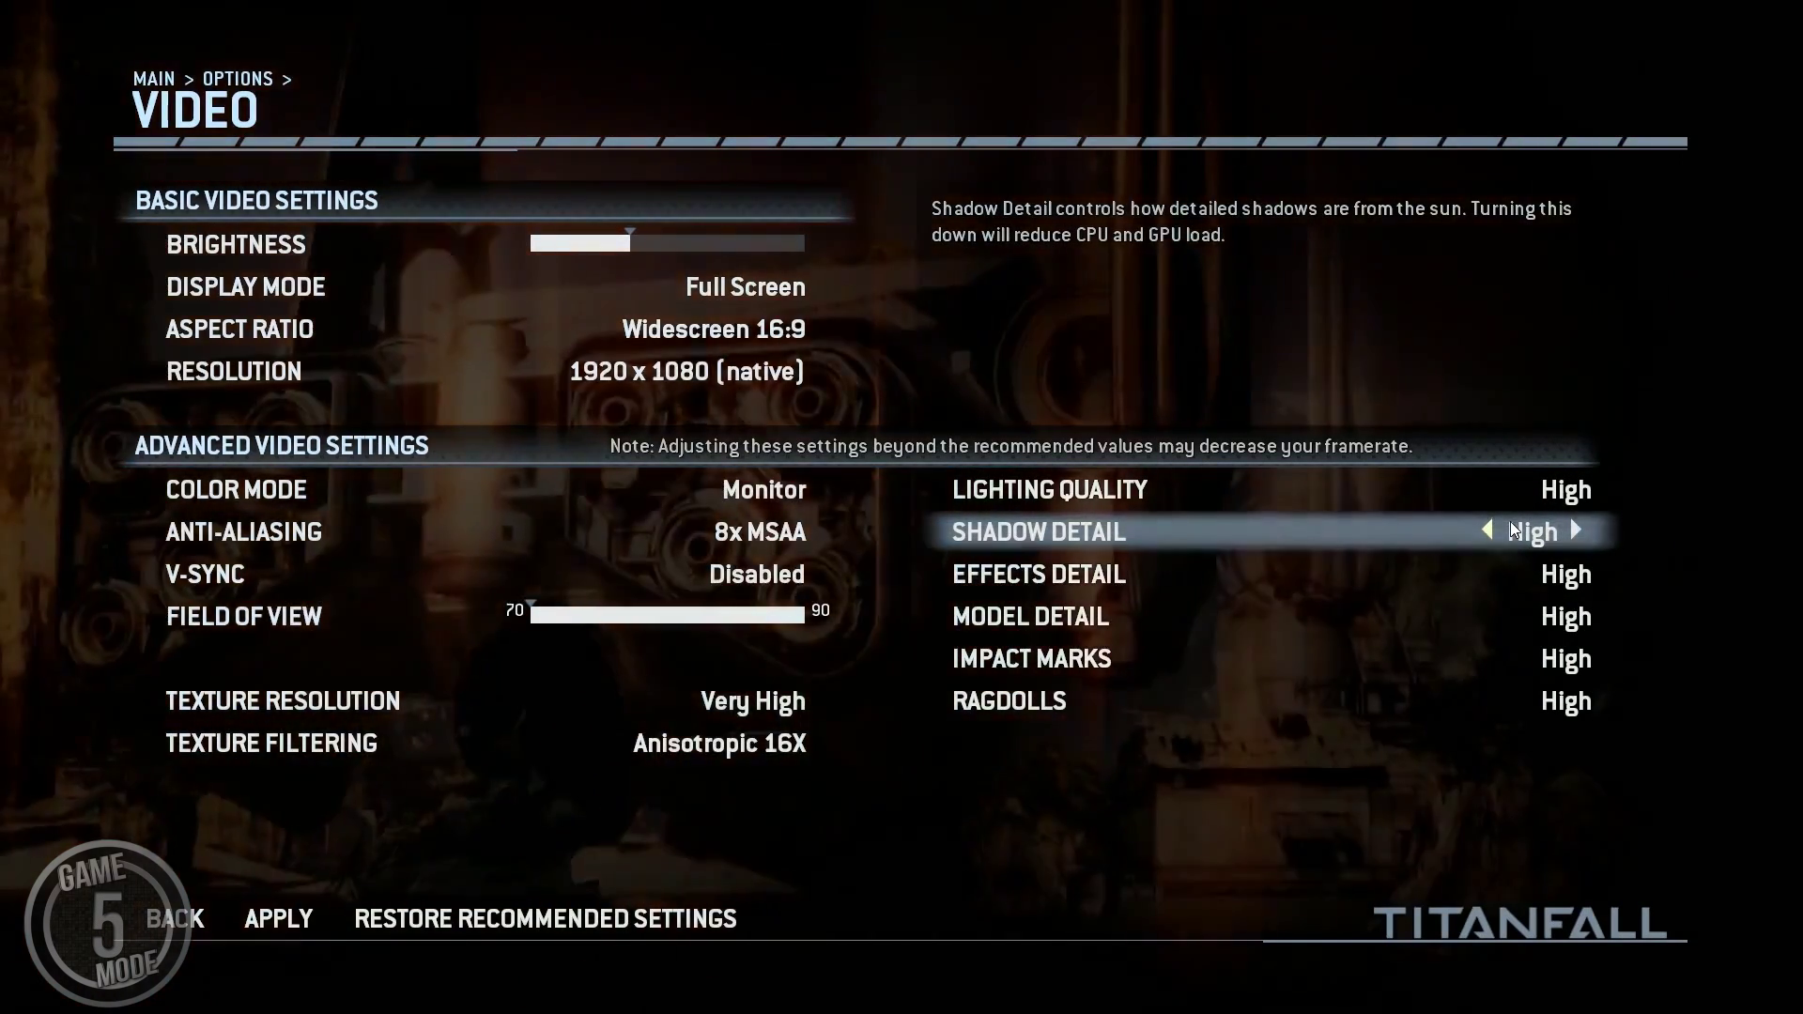
pyautogui.click(1487, 532)
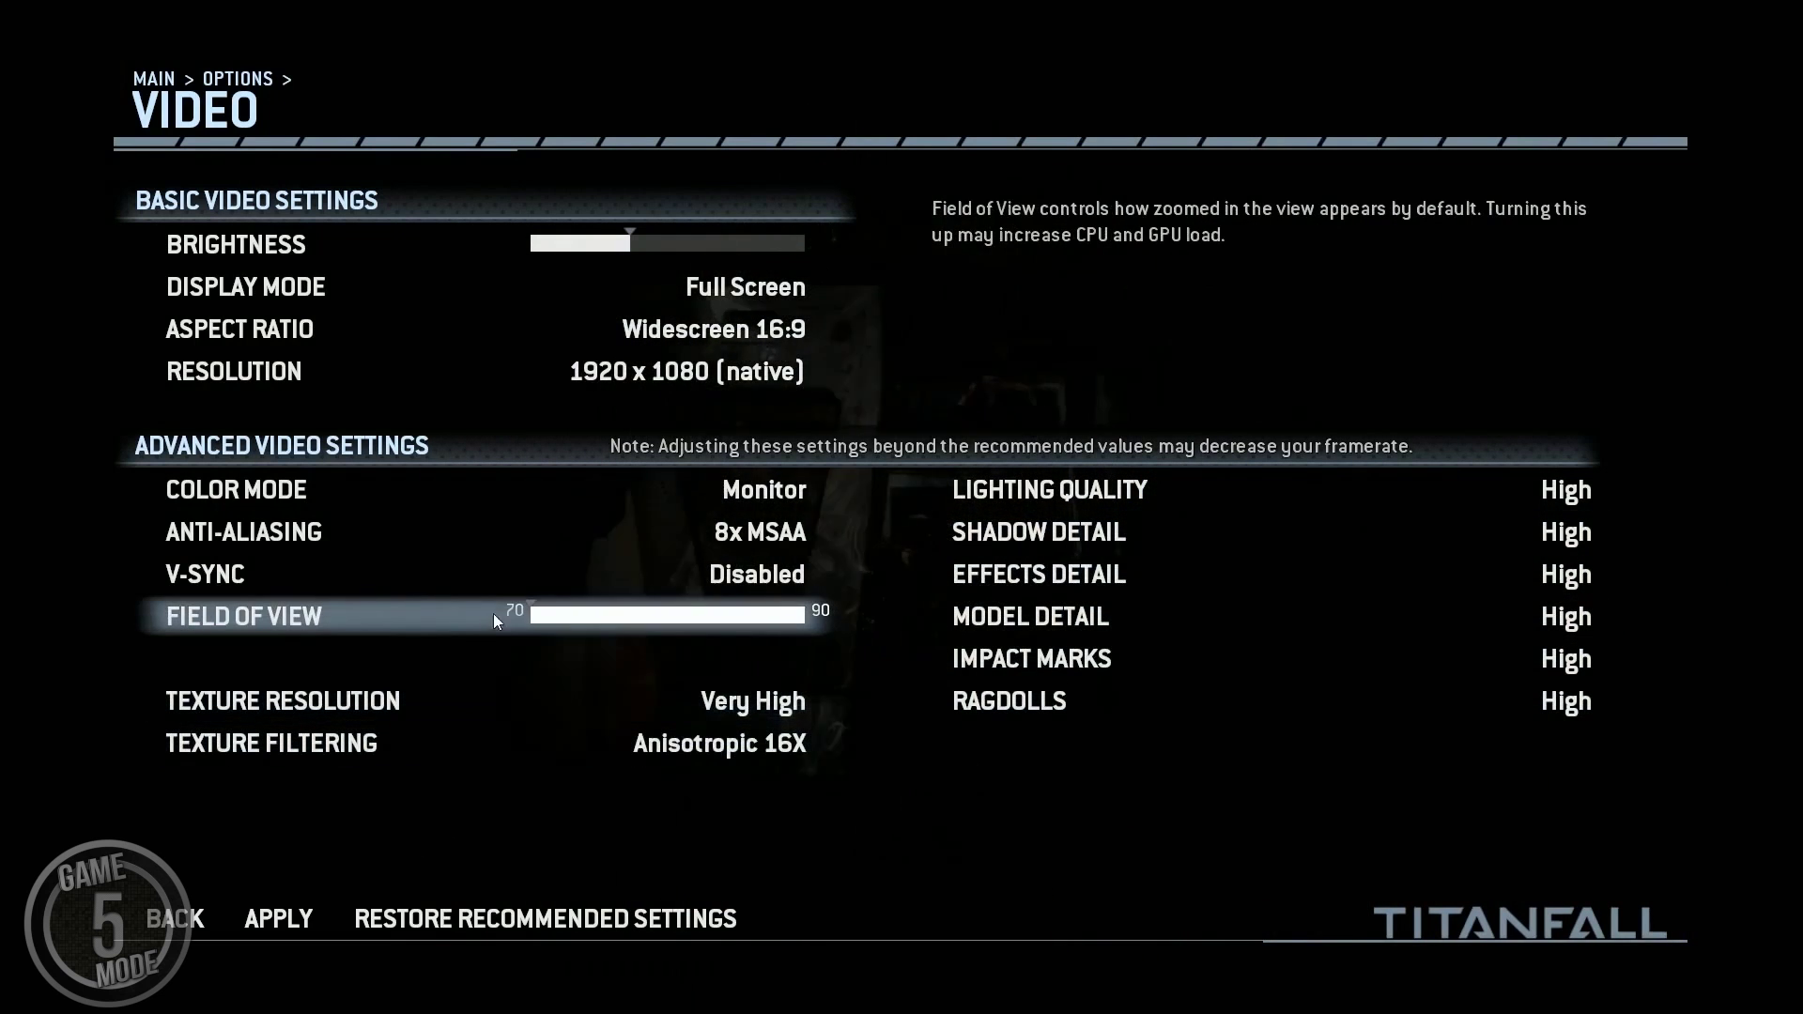
# - Move the field of view down to 70 and back up to 90, and cycle V-Sync through Double Buffered
pyautogui.moveTo(543, 612)
pyautogui.mouseDown()
pyautogui.moveTo(830, 616)
pyautogui.moveTo(520, 615)
pyautogui.mouseUp()
pyautogui.moveTo(787, 620); pyautogui.dragTo(826, 612)
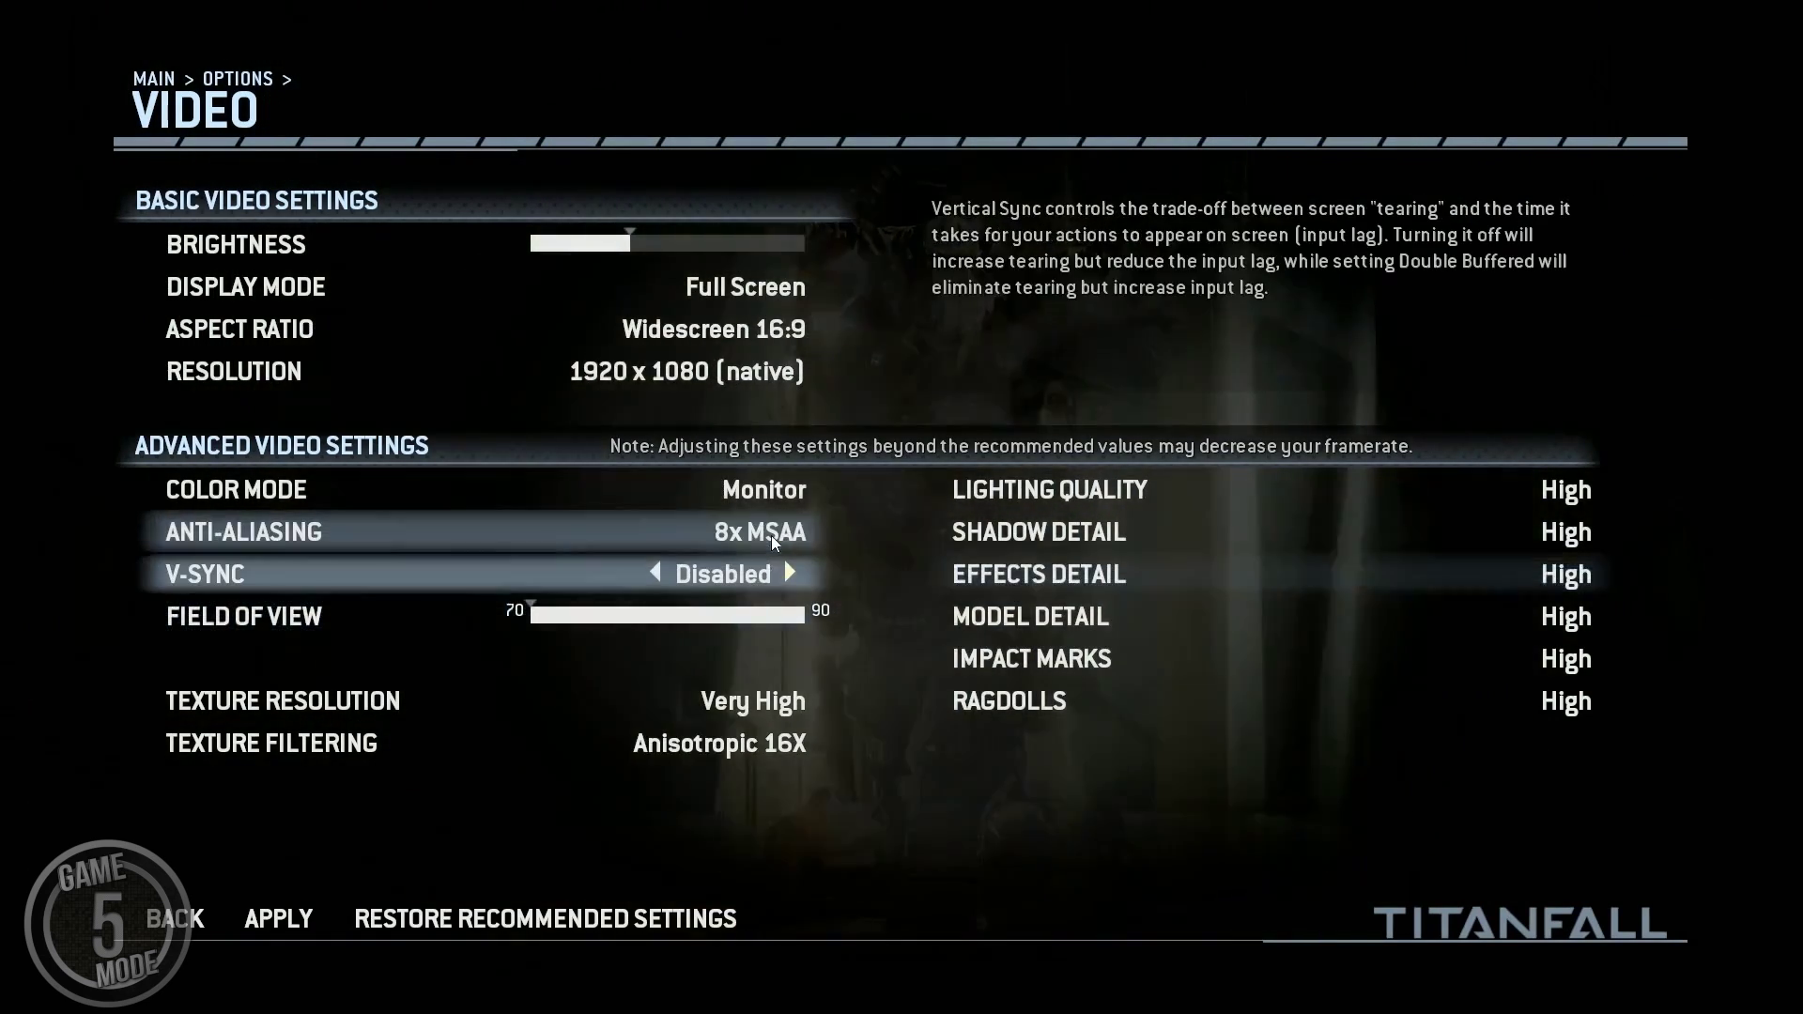
pyautogui.click(778, 576)
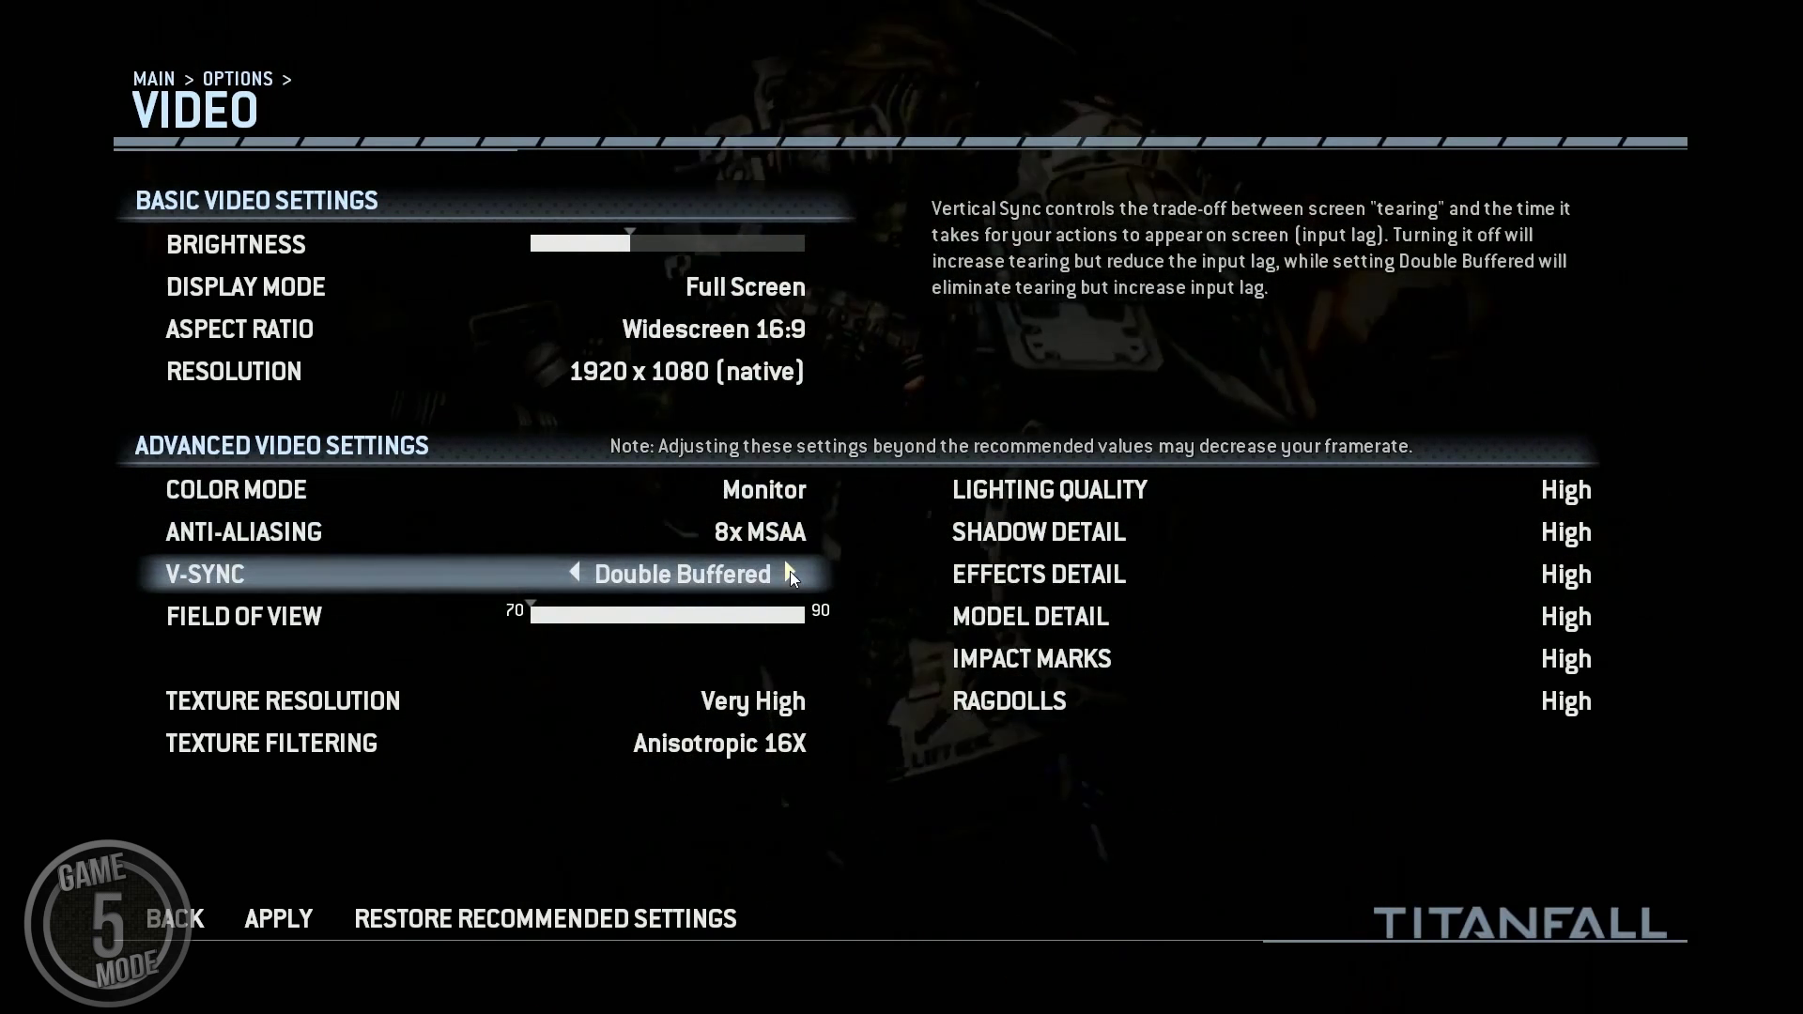
pyautogui.click(791, 573)
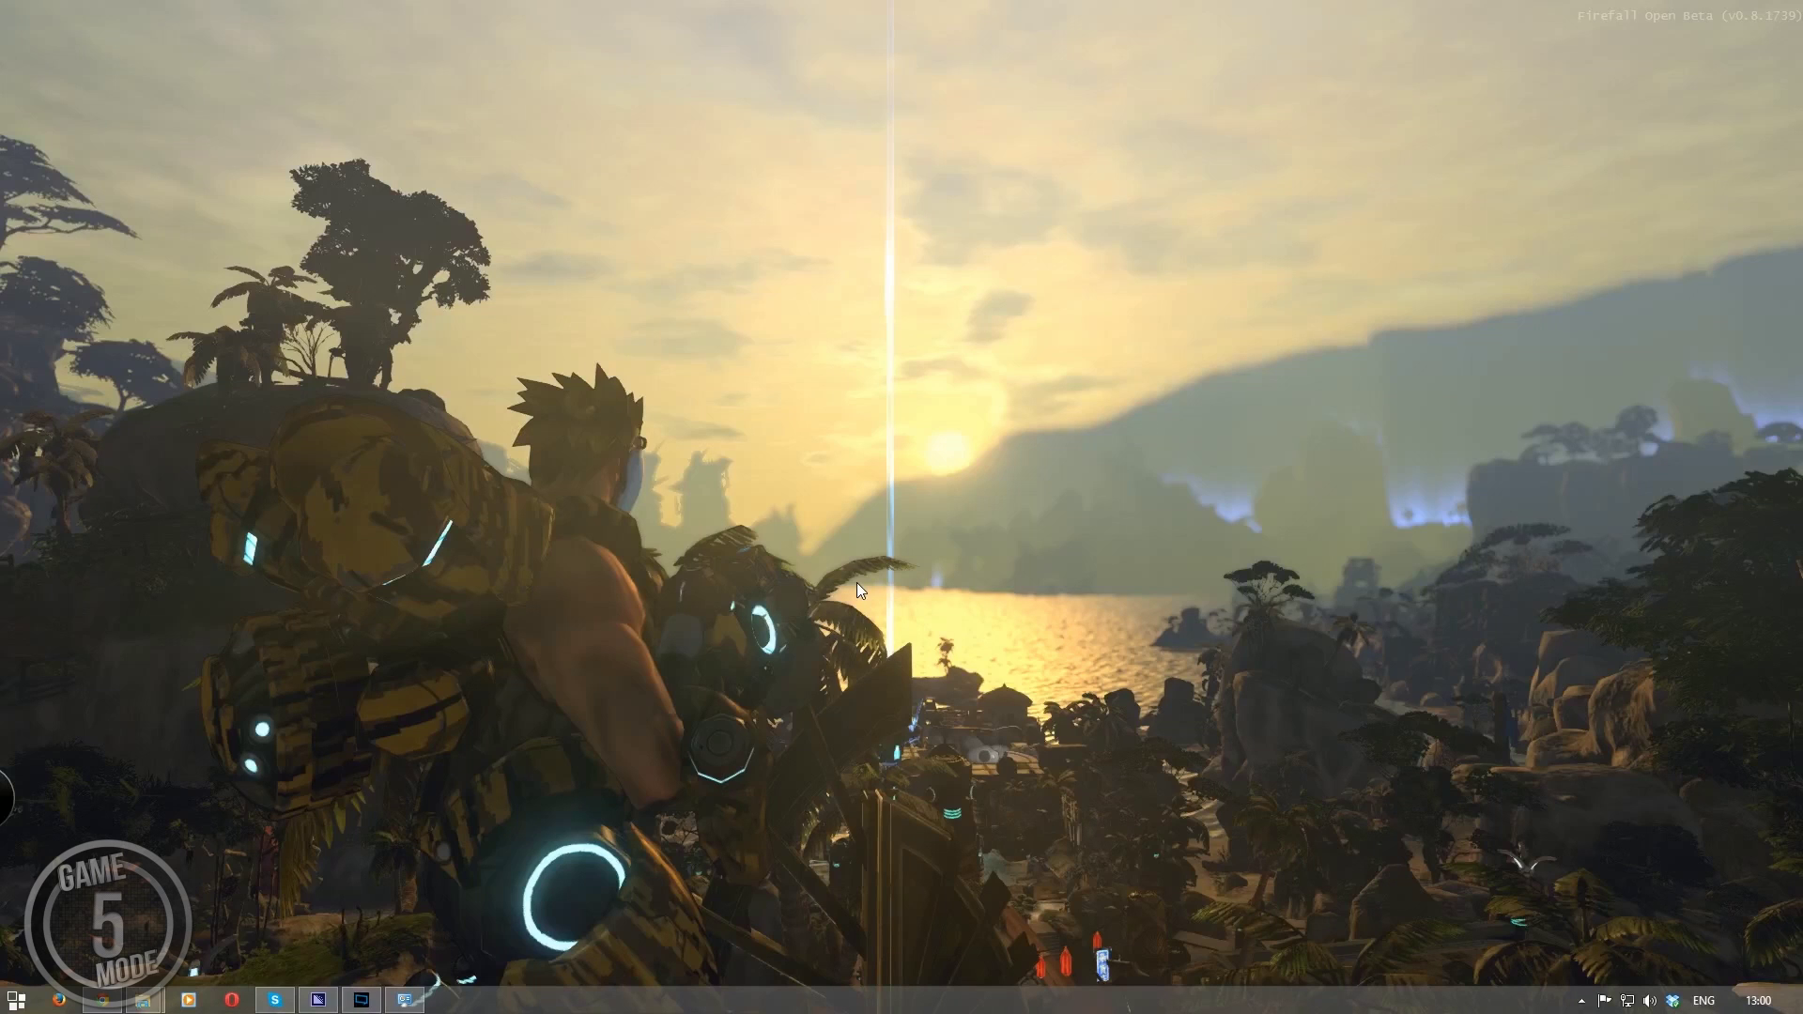
# - Switch to the NVIDIA Control Panel and look for Titanfall in the 3D program settings list and the add-program dialog
pyautogui.rightClick(866, 438)
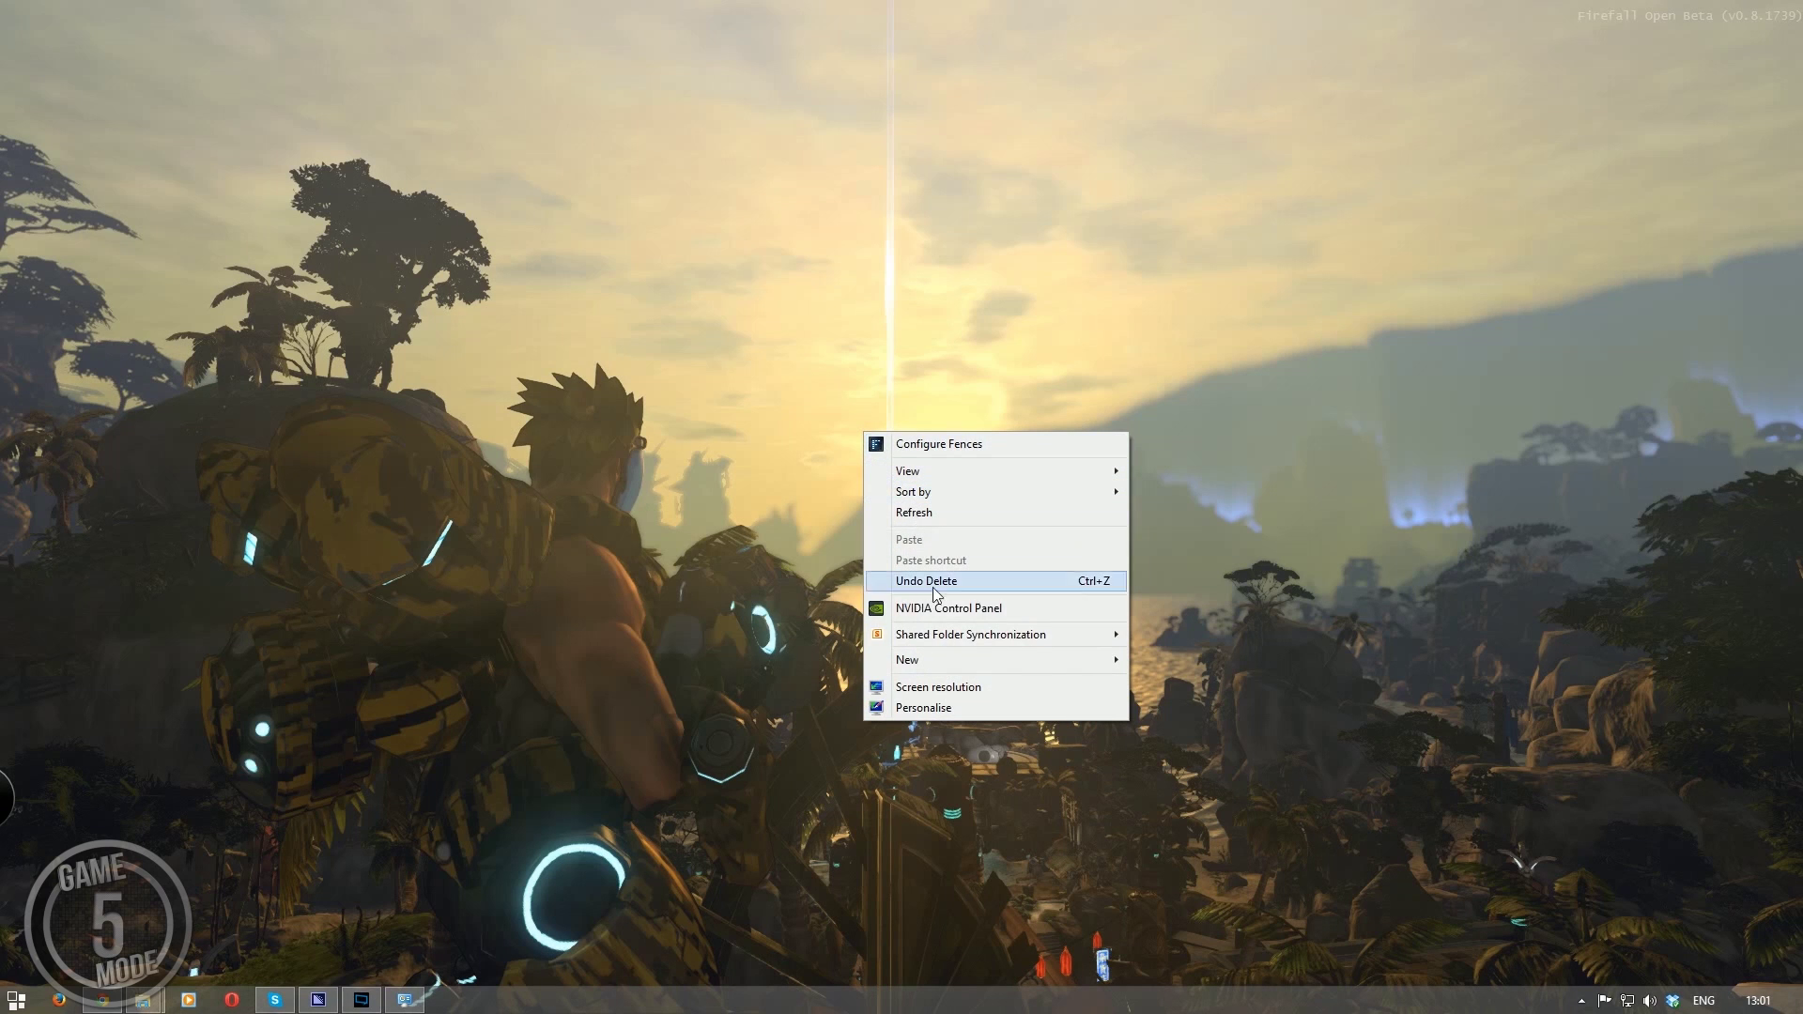
pyautogui.click(1007, 608)
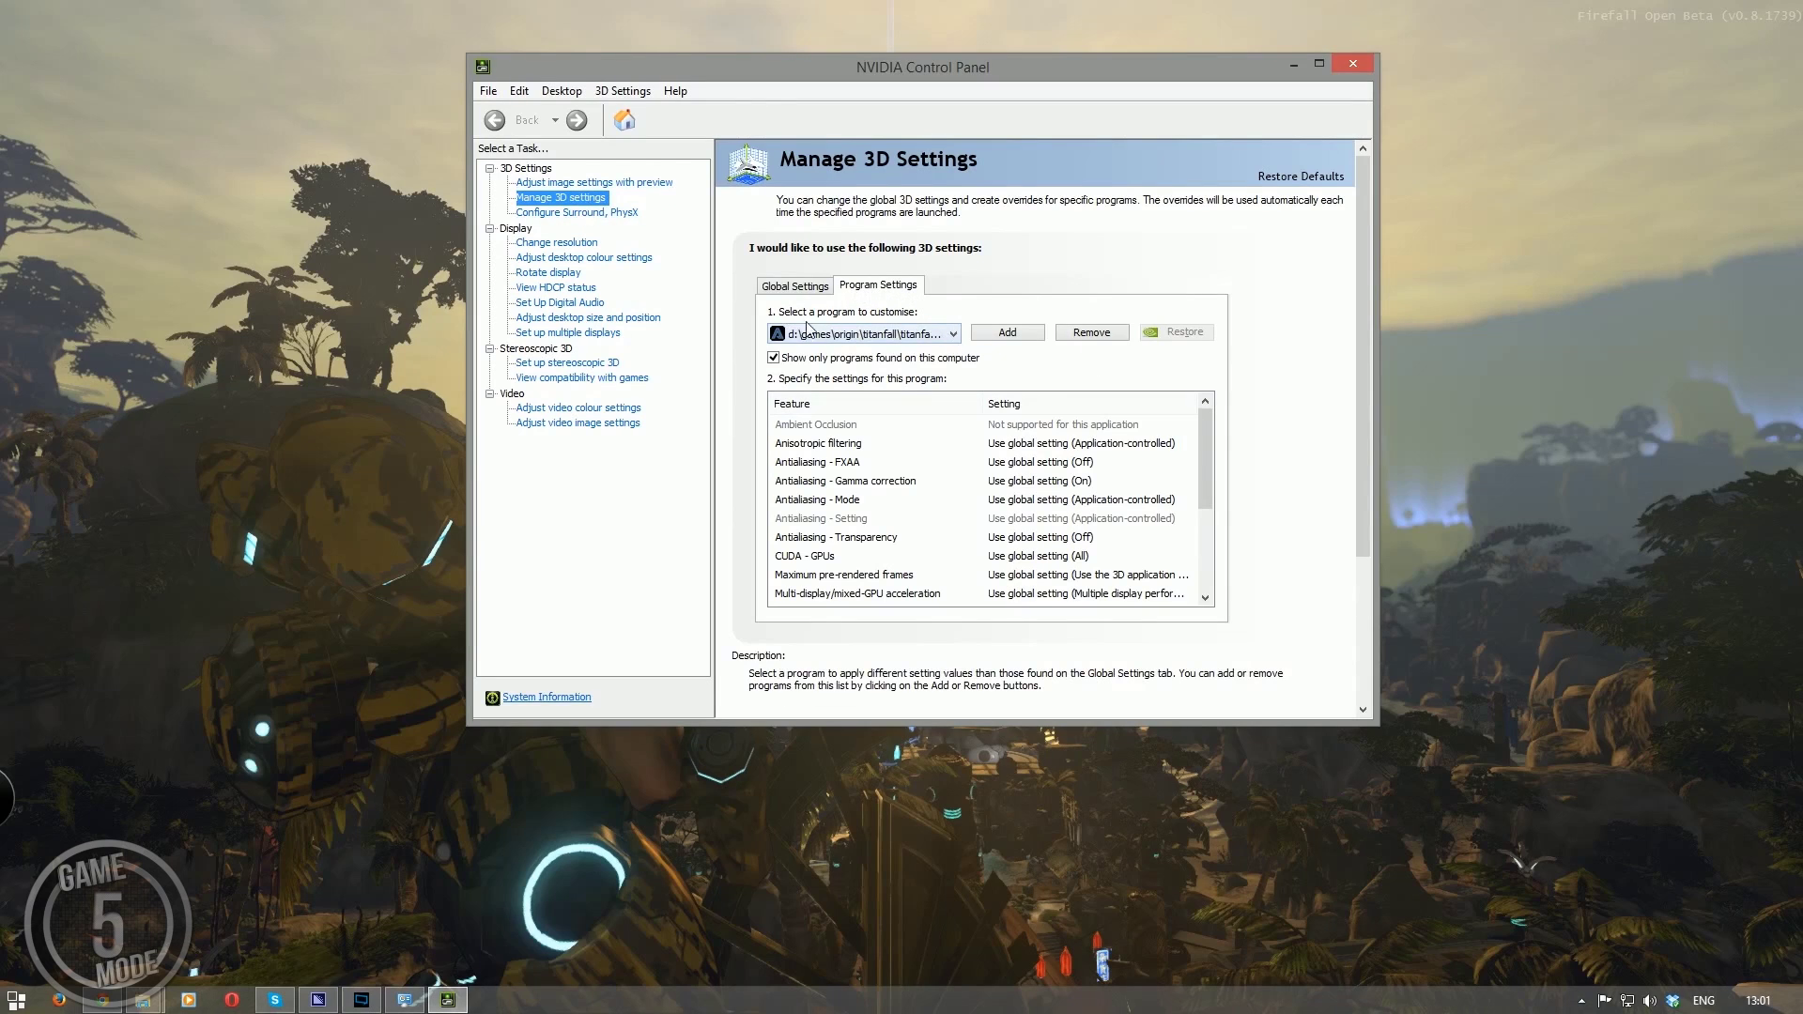
pyautogui.click(954, 334)
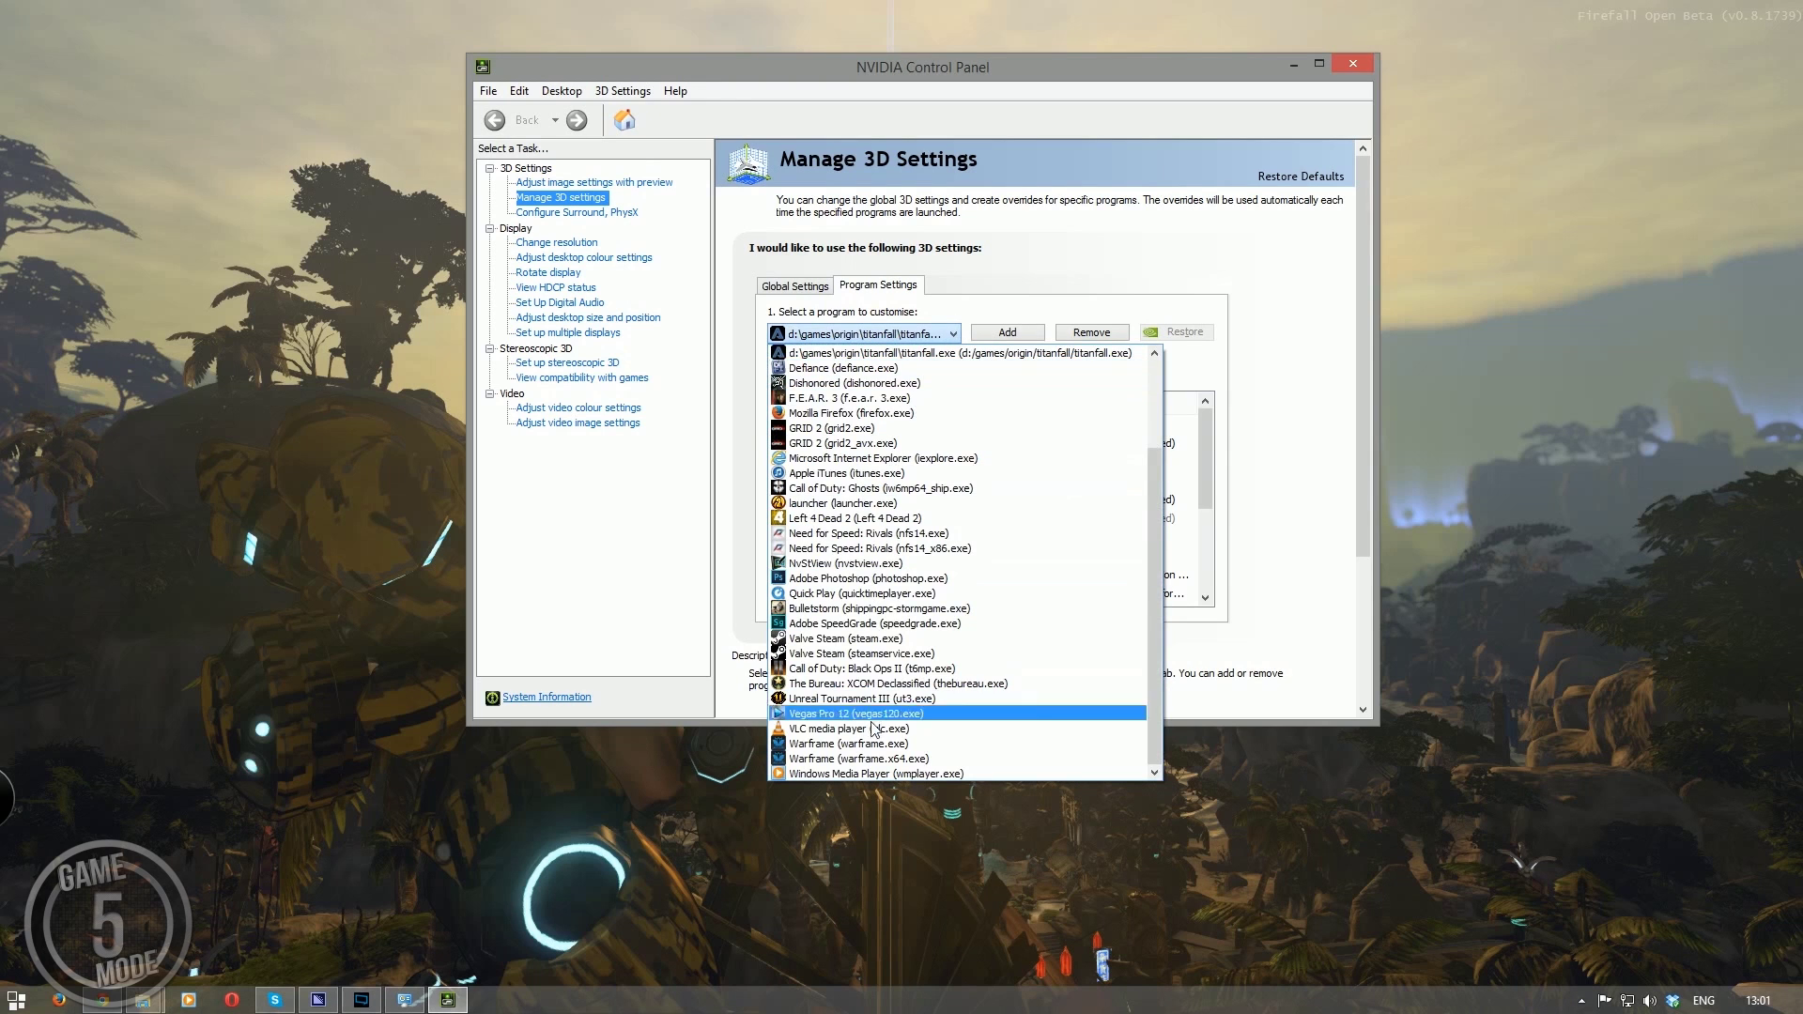
pyautogui.scroll(3, 1157, 577)
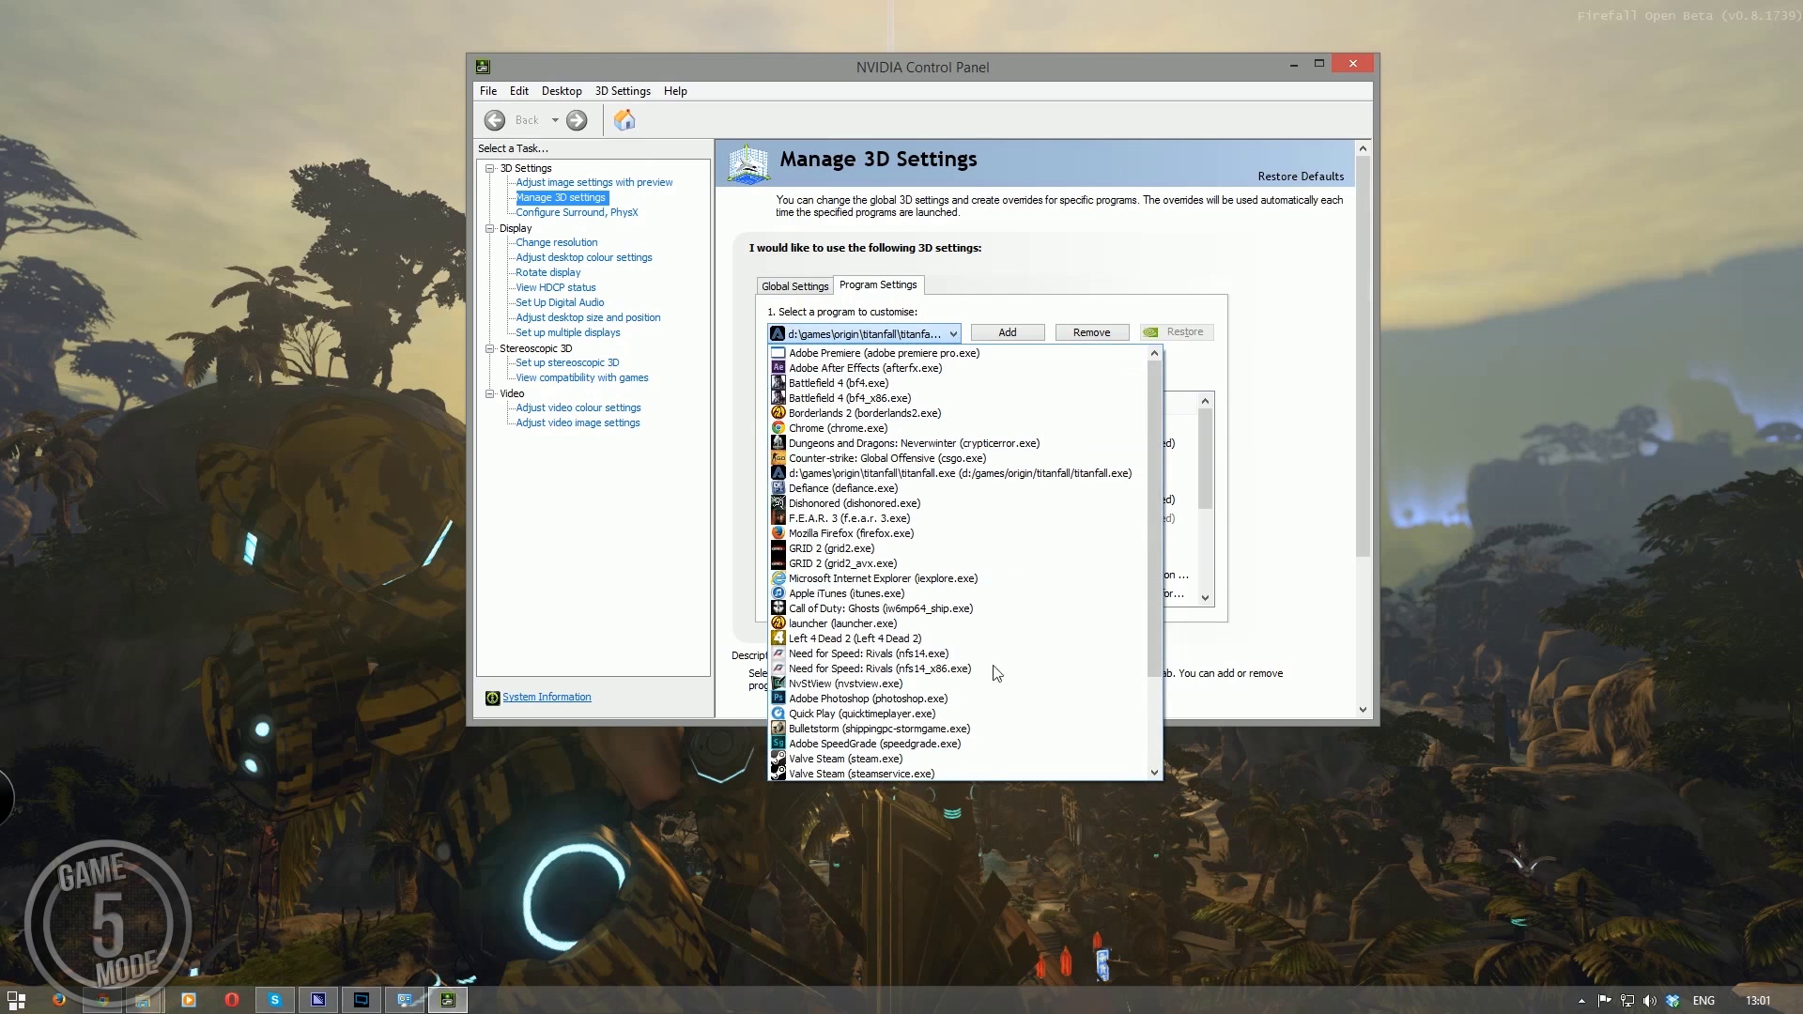
pyautogui.click(1000, 334)
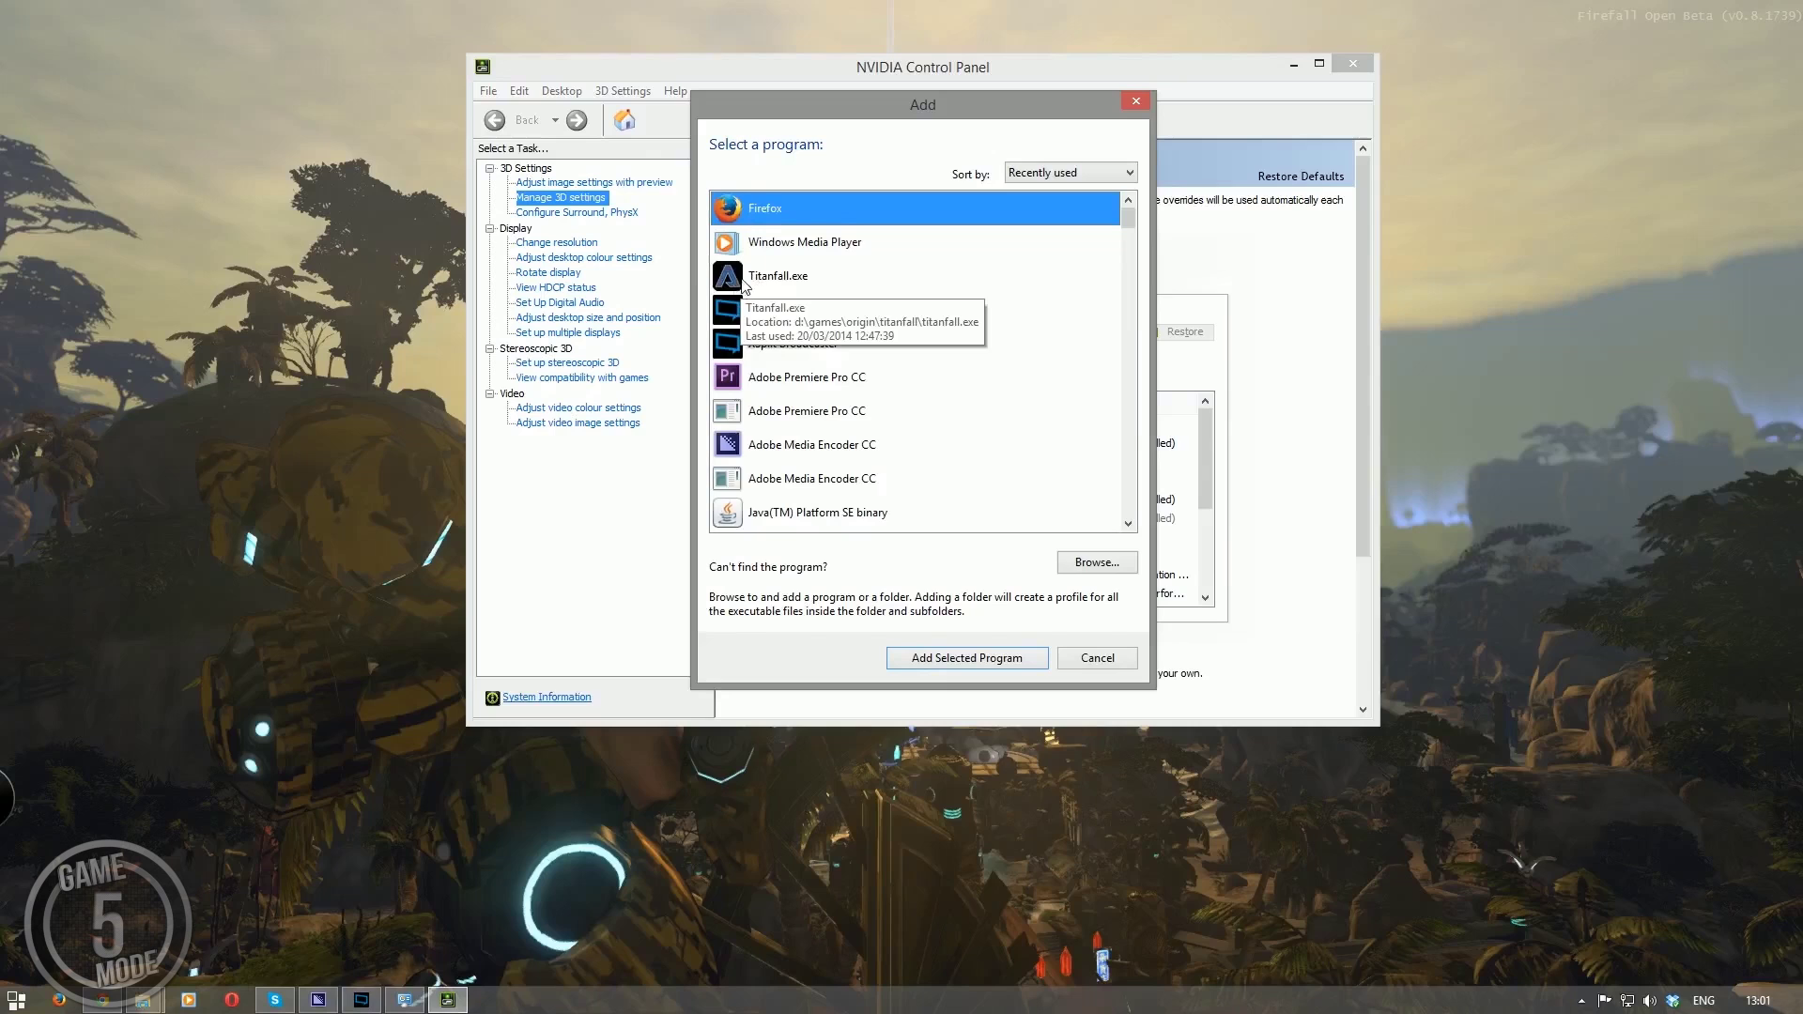
pyautogui.click(1101, 656)
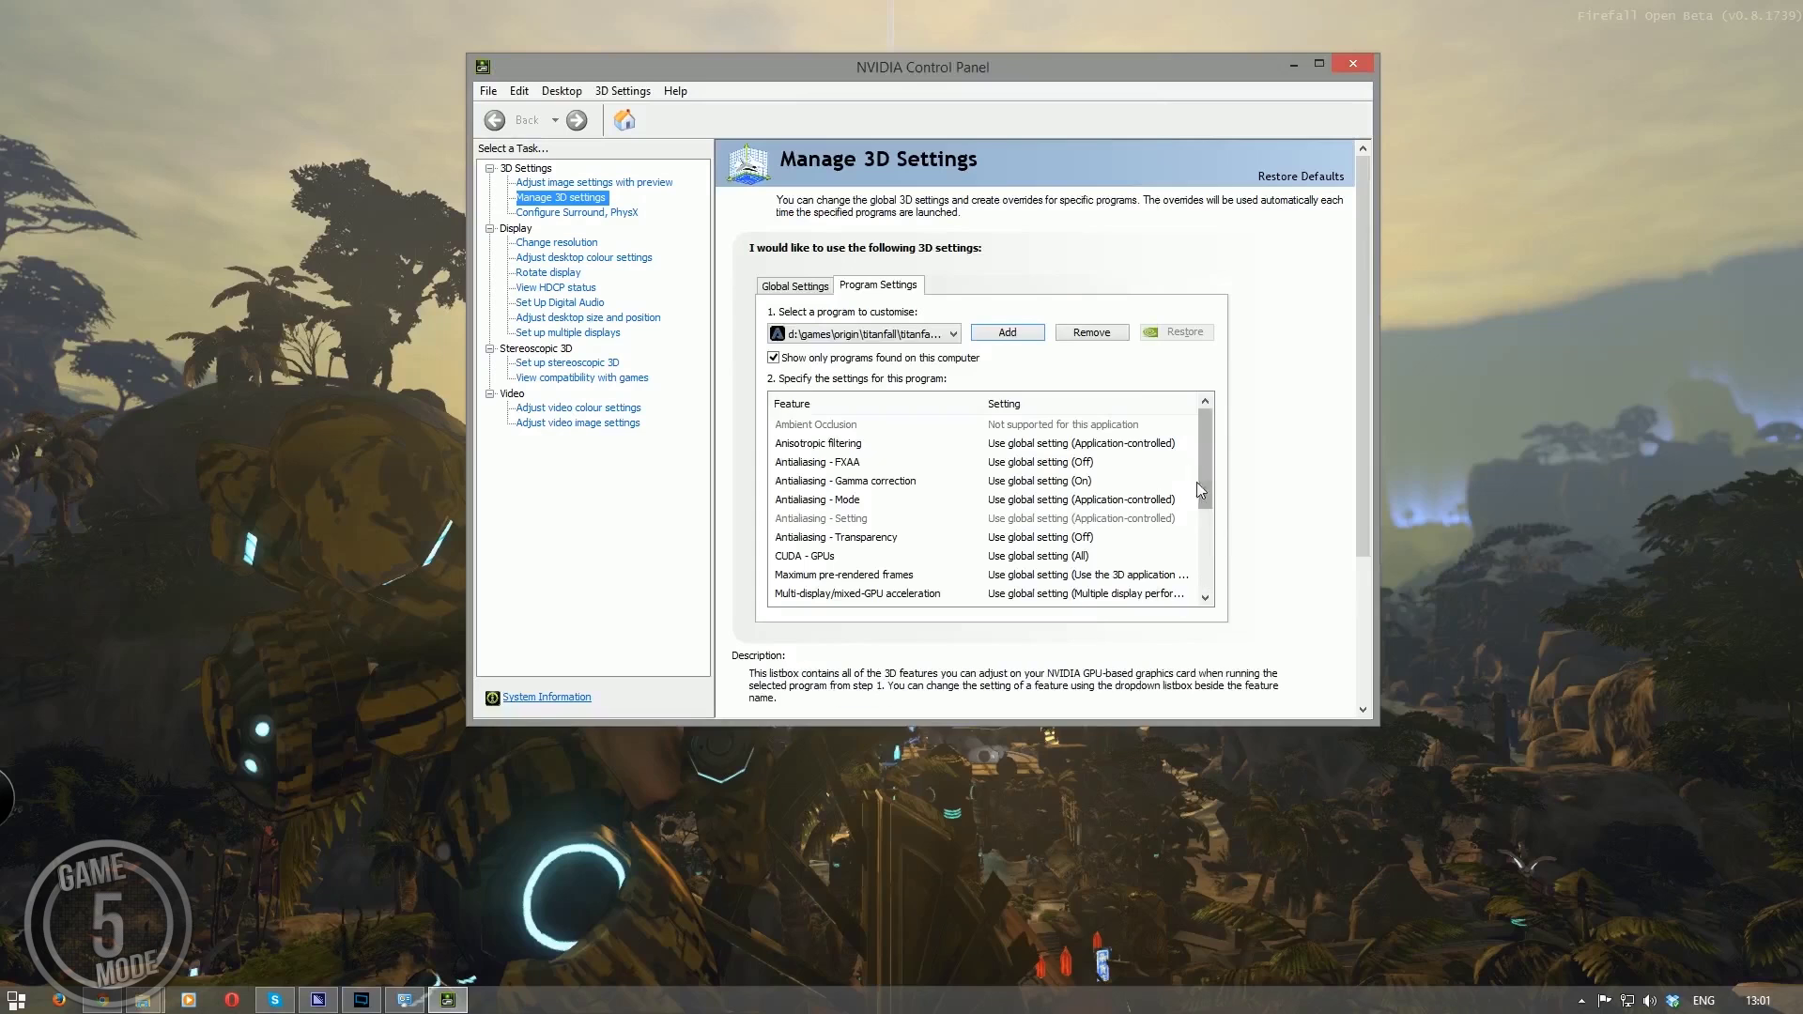
# - Set vertical sync in the Titanfall program profile to use the global setting
pyautogui.moveTo(1208, 434); pyautogui.dragTo(1215, 543)
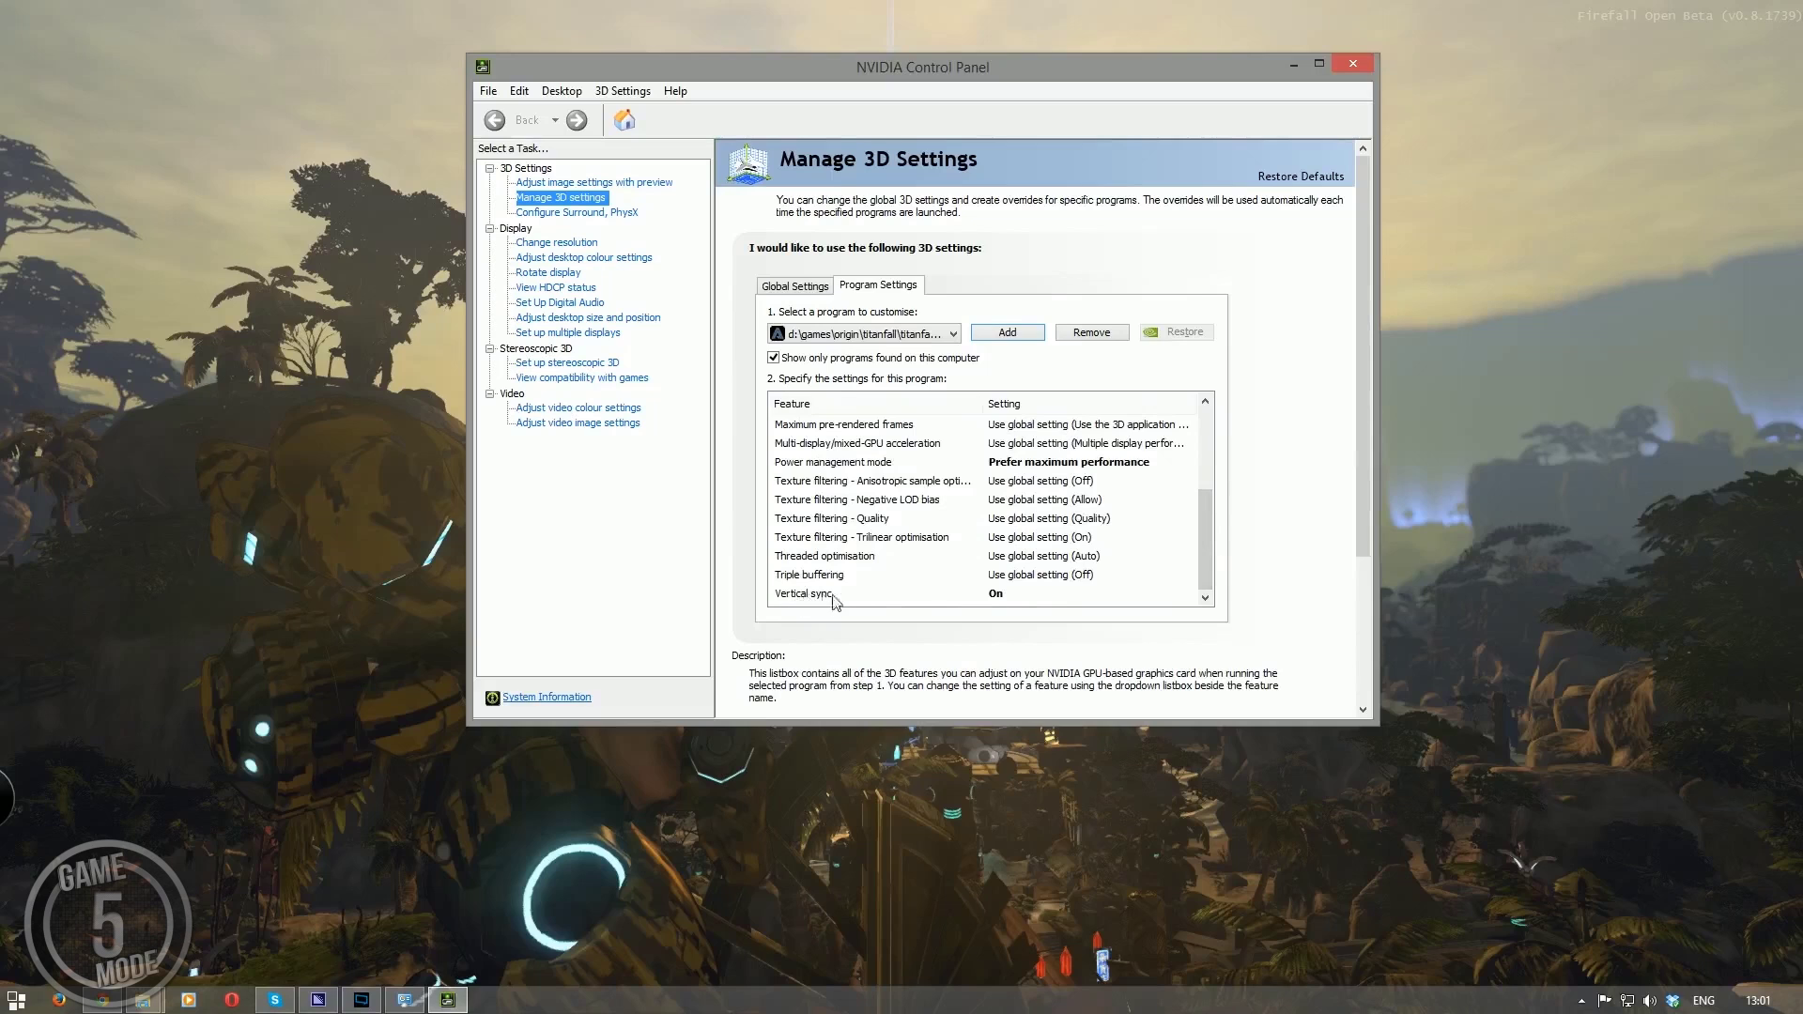
pyautogui.click(1006, 596)
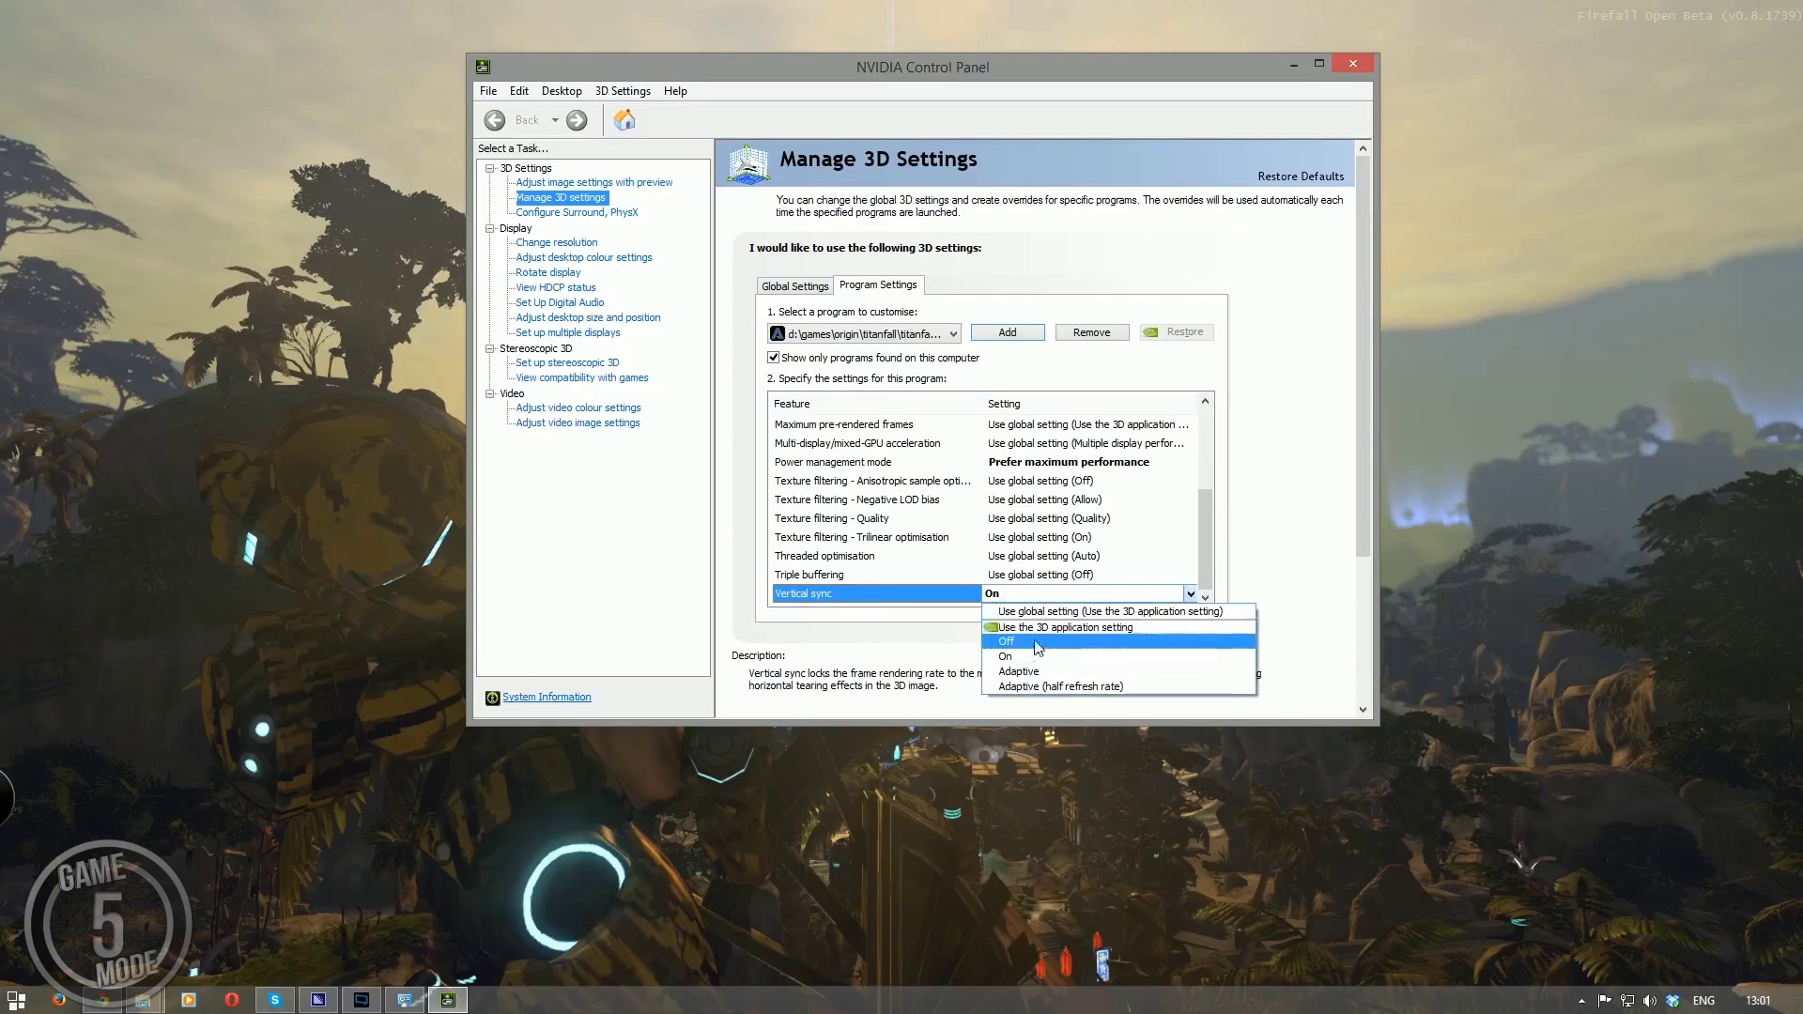
pyautogui.click(1073, 612)
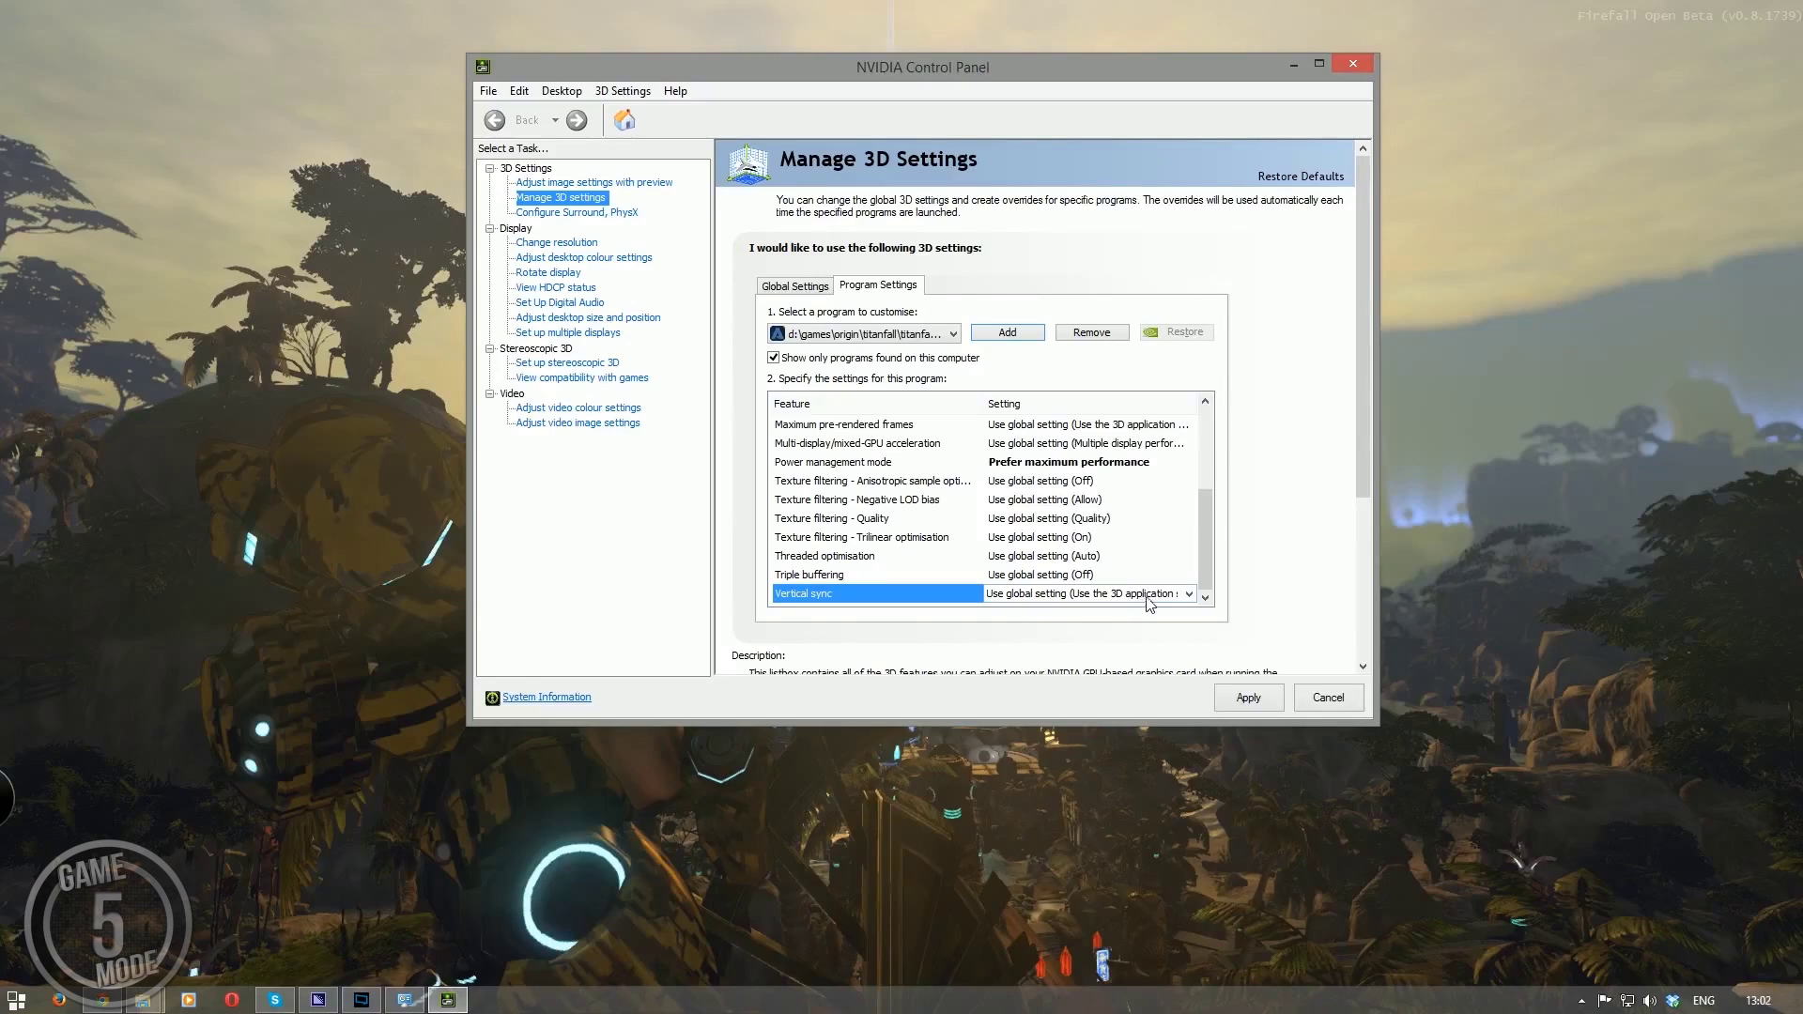
# - Set vertical sync to On in the Titanfall program profile and apply the change
pyautogui.click(1188, 595)
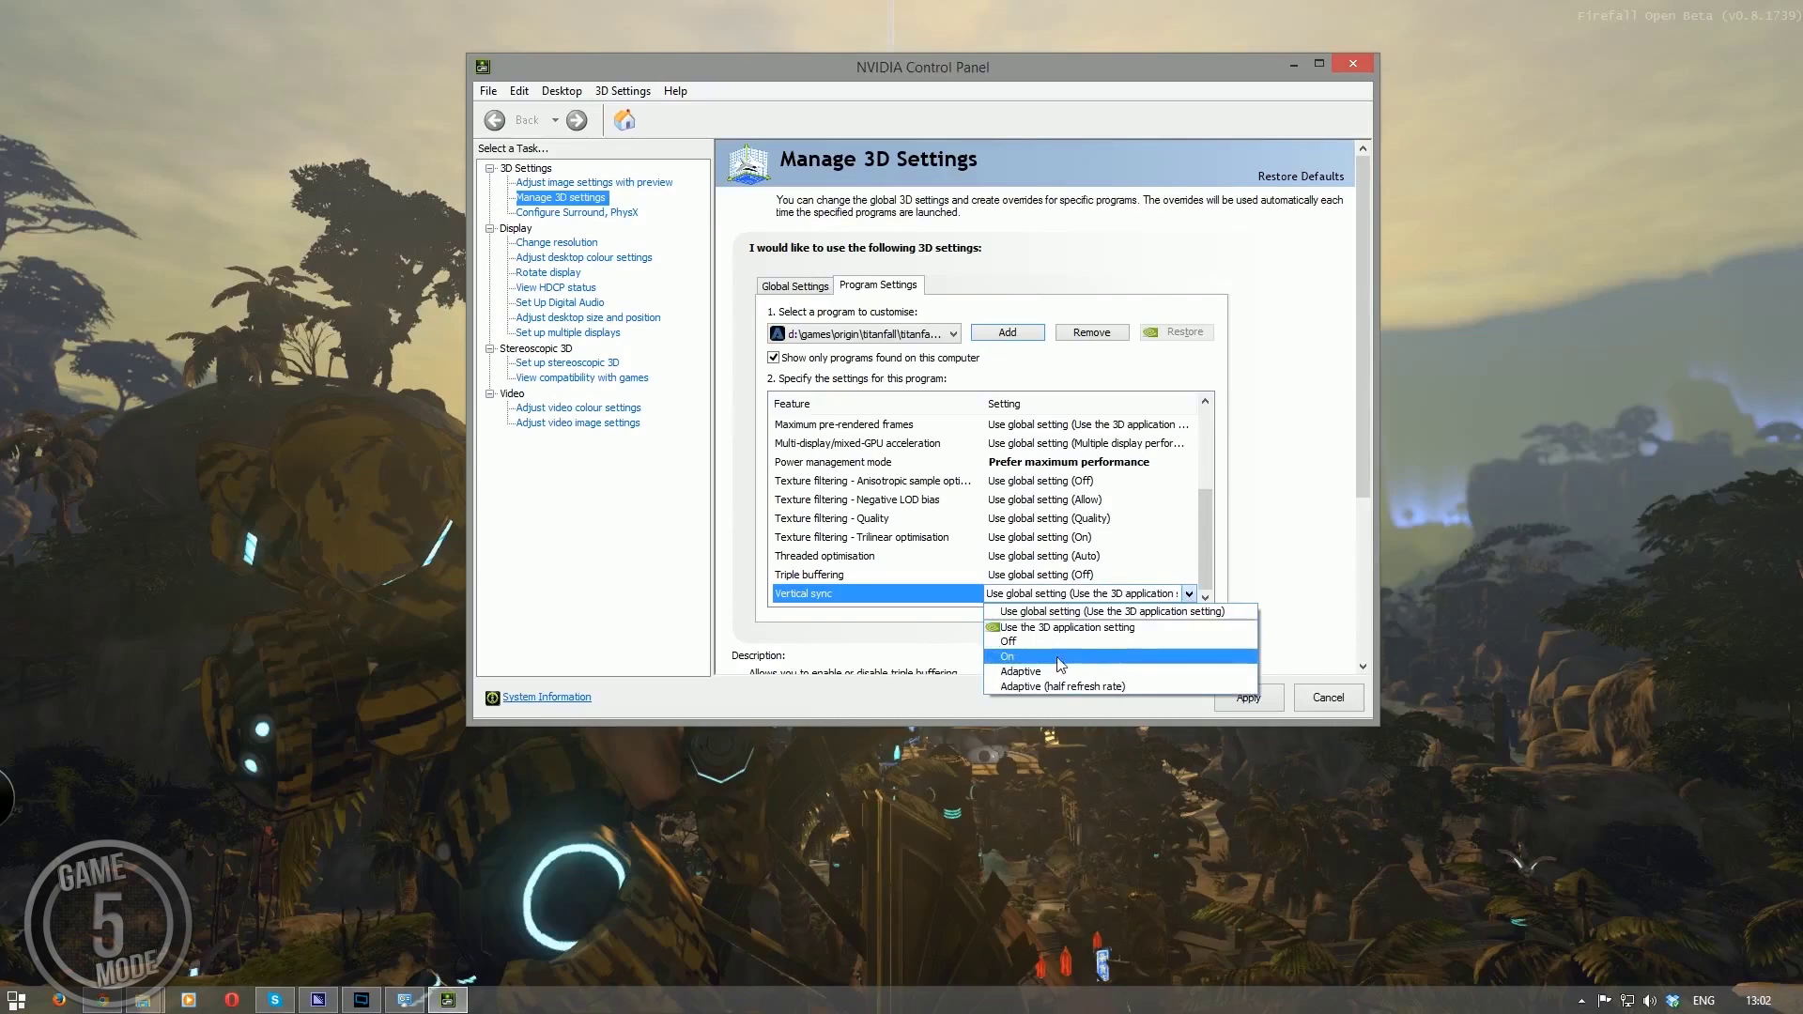
pyautogui.click(1054, 661)
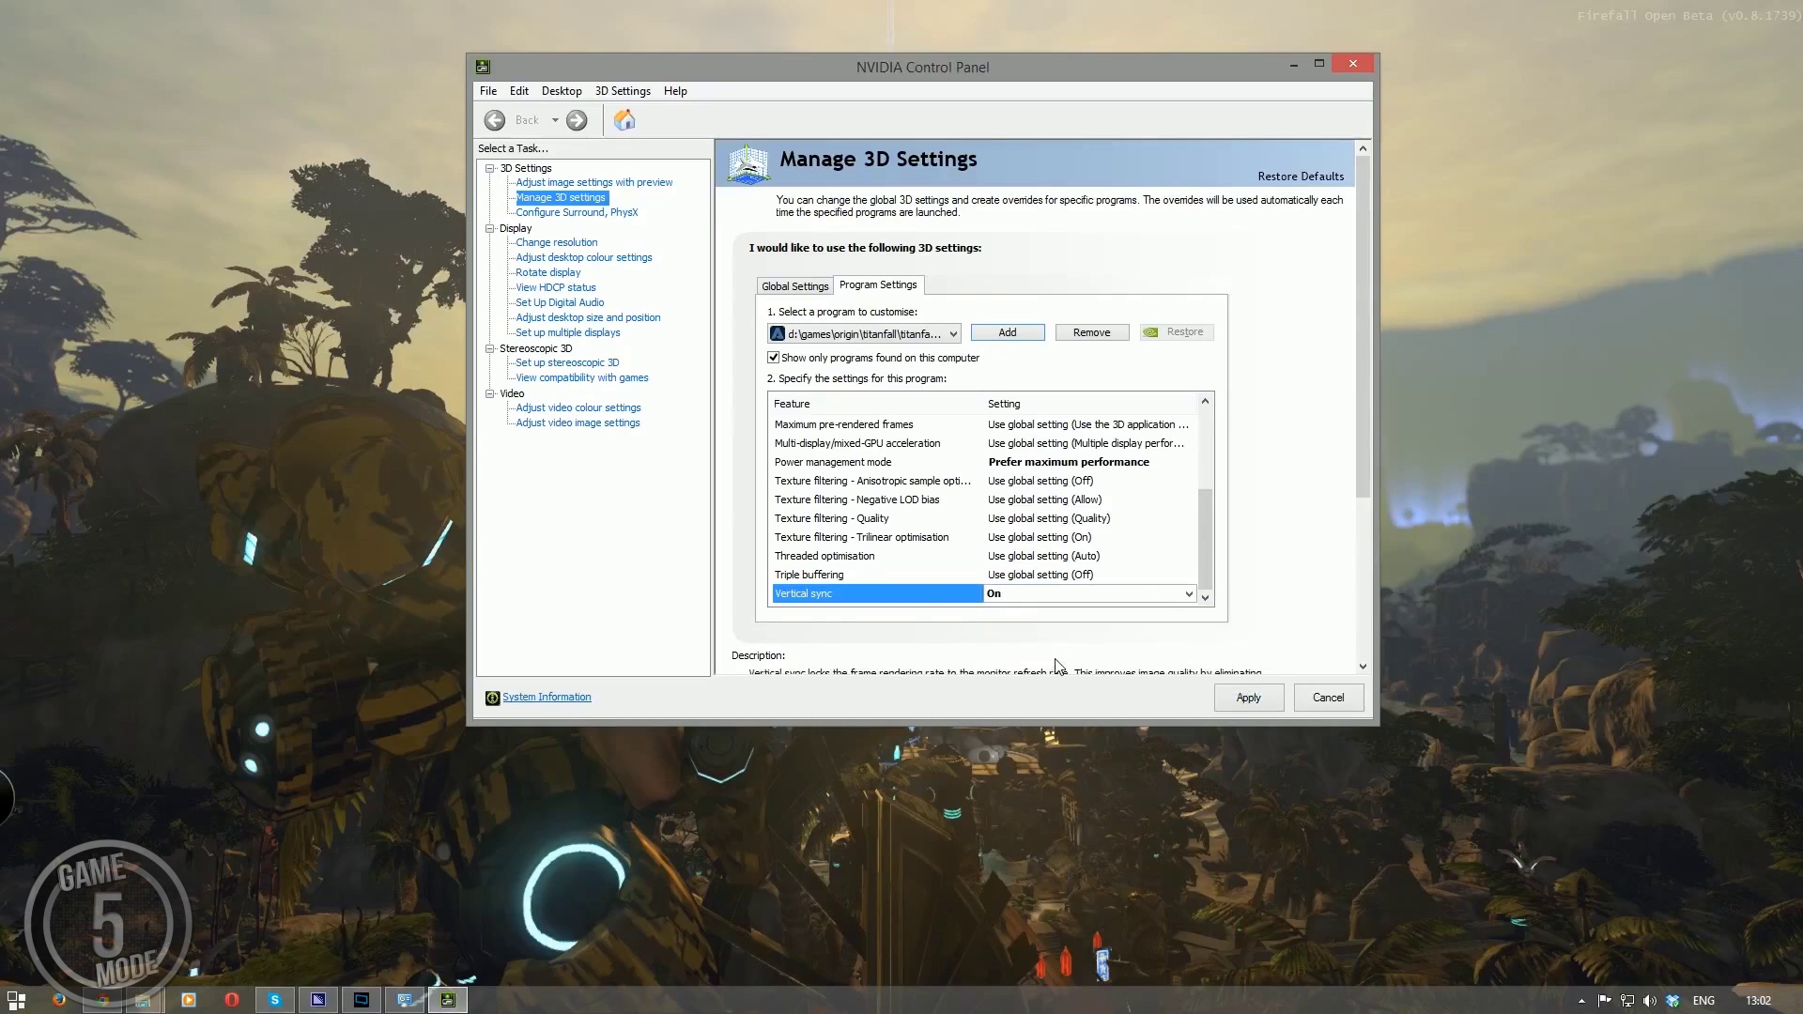
pyautogui.click(1249, 699)
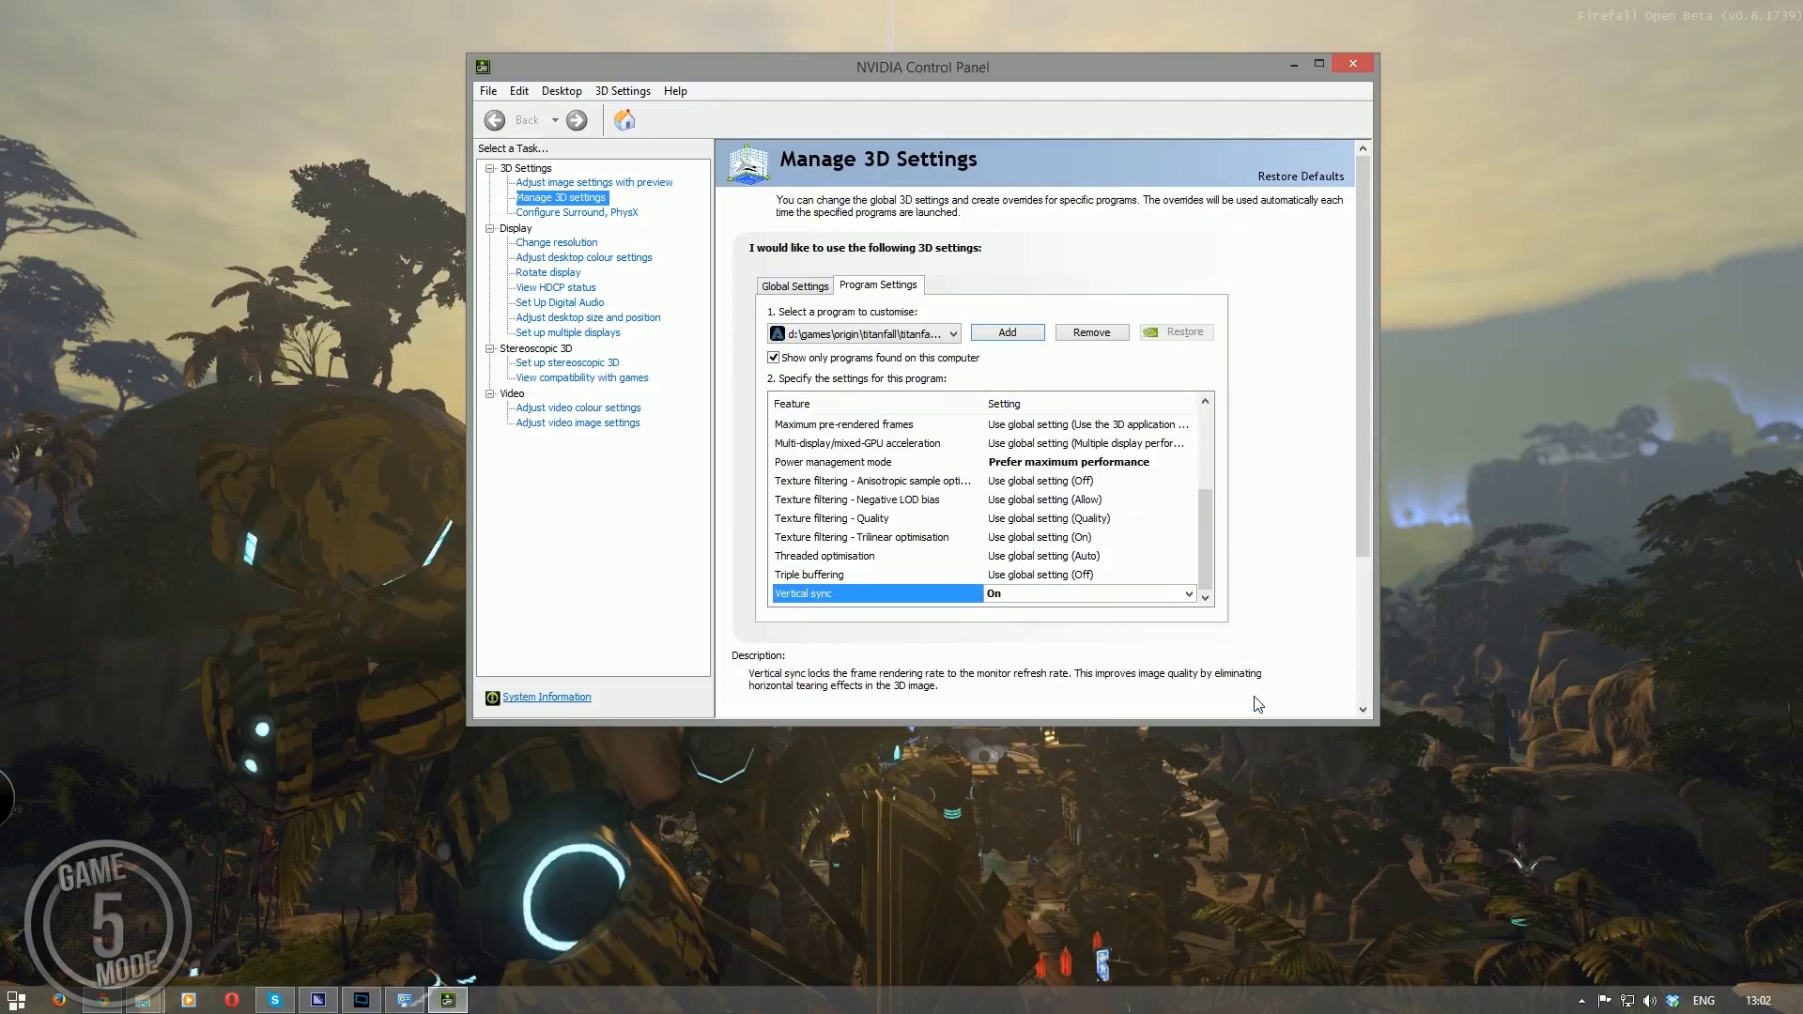